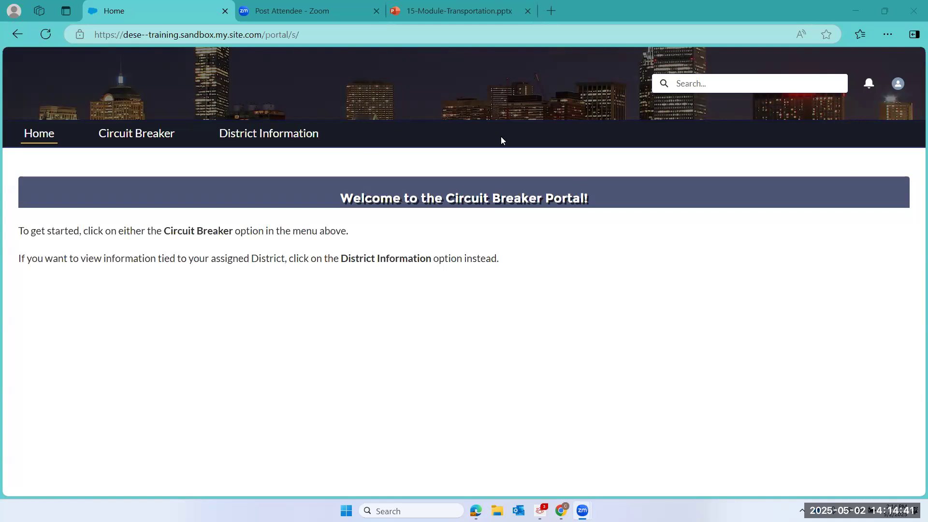
Open the open claim CB FY25 Margaritaville 1234 and go to the student claims in its Add Students section
left_click(128, 140)
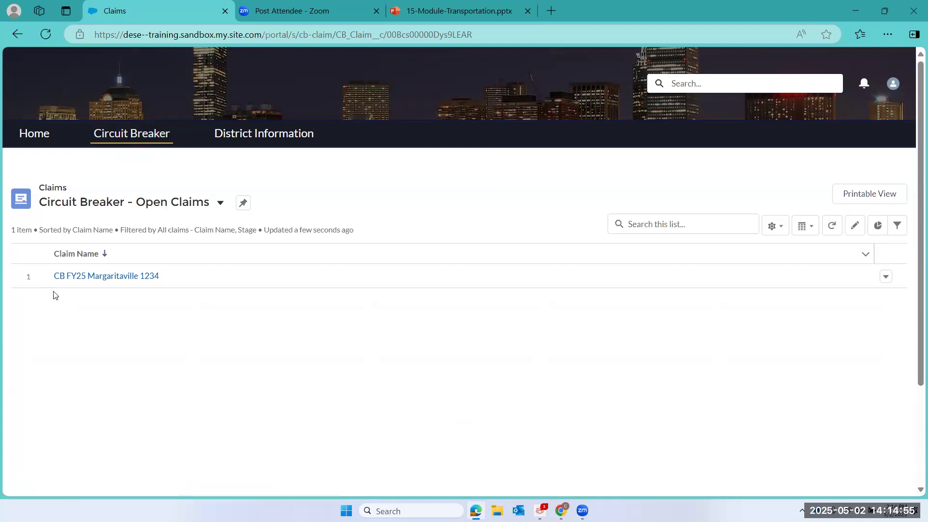
left_click(85, 277)
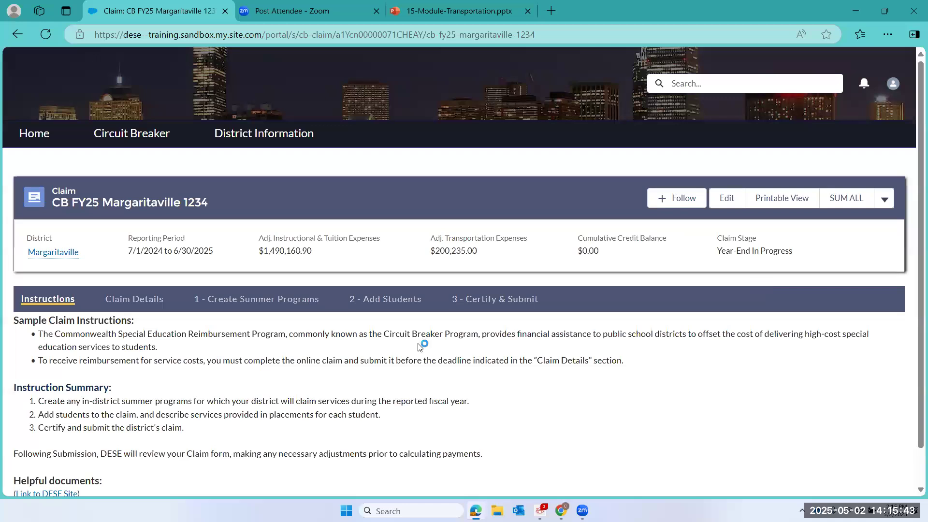
left_click(380, 303)
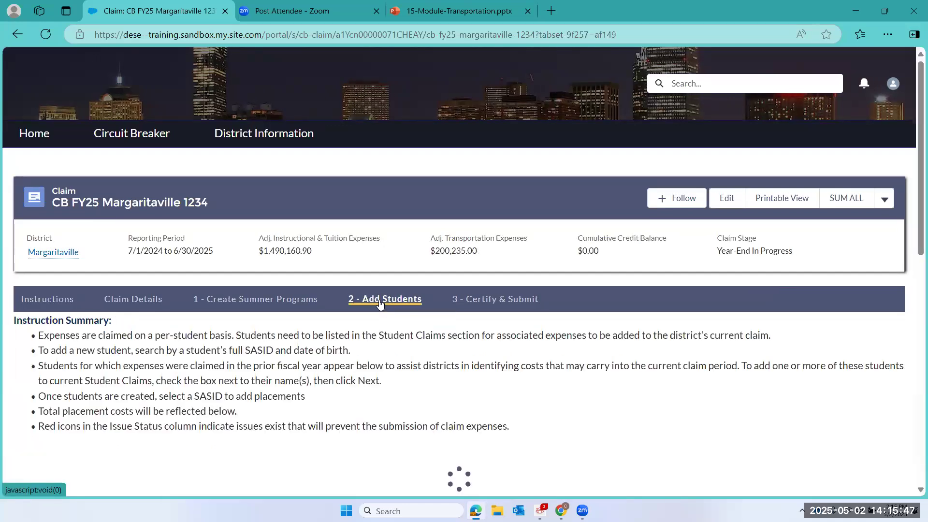
scroll(379, 302, "down", 5)
scroll(379, 302, "down", 7)
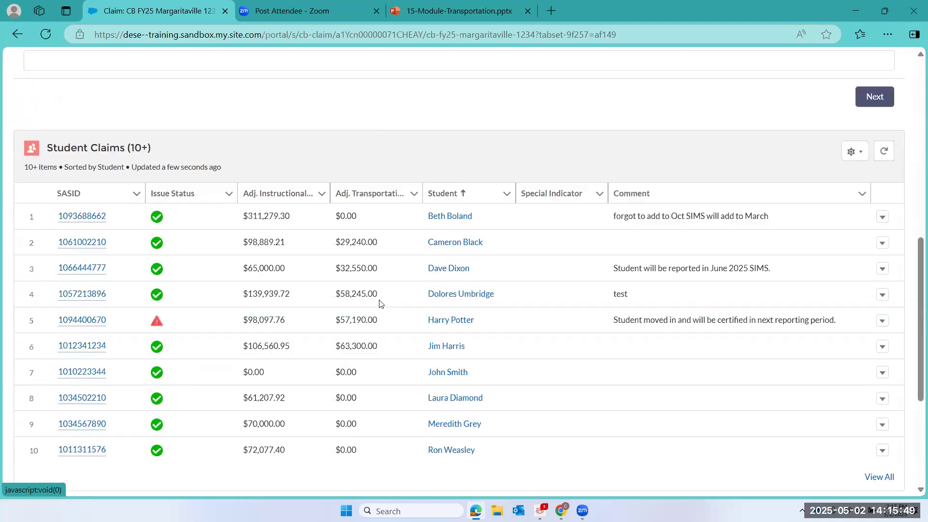
scroll(380, 302, "up", 2)
scroll(379, 302, "down", 1)
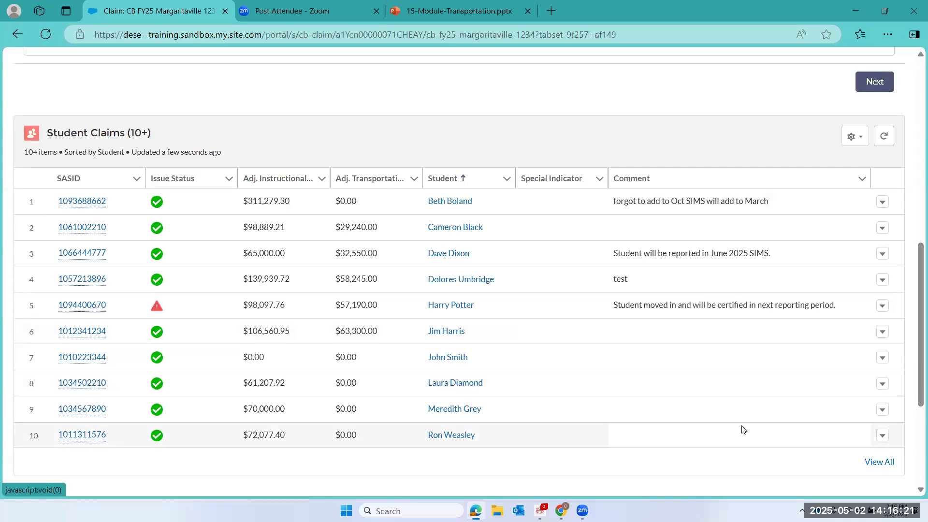
Open the student claim in row 11 of the full Student Claims list and review its claim details and cost summary
left_click(880, 462)
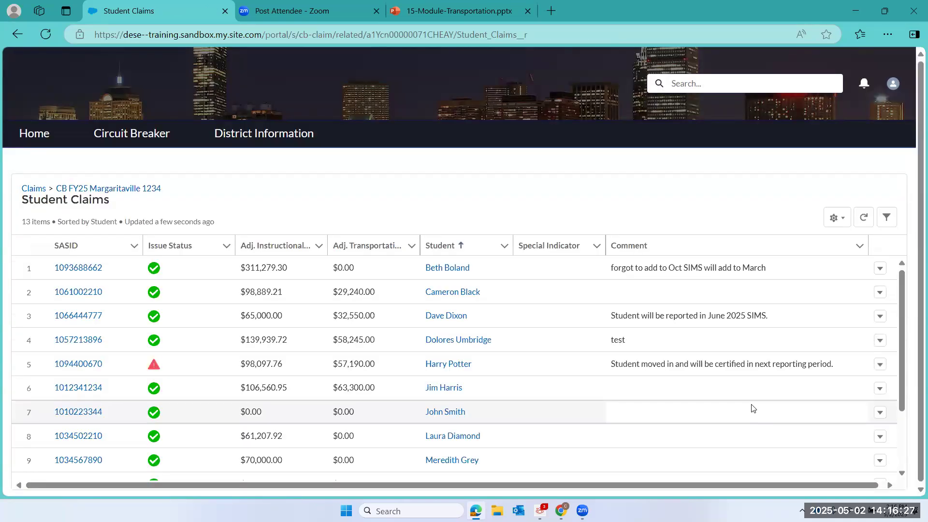
scroll(752, 409, "down", 3)
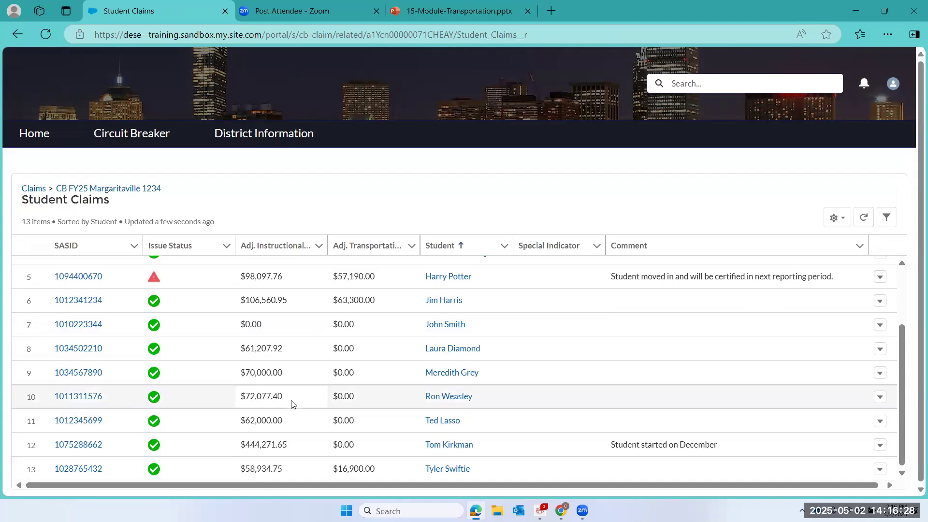
left_click(75, 421)
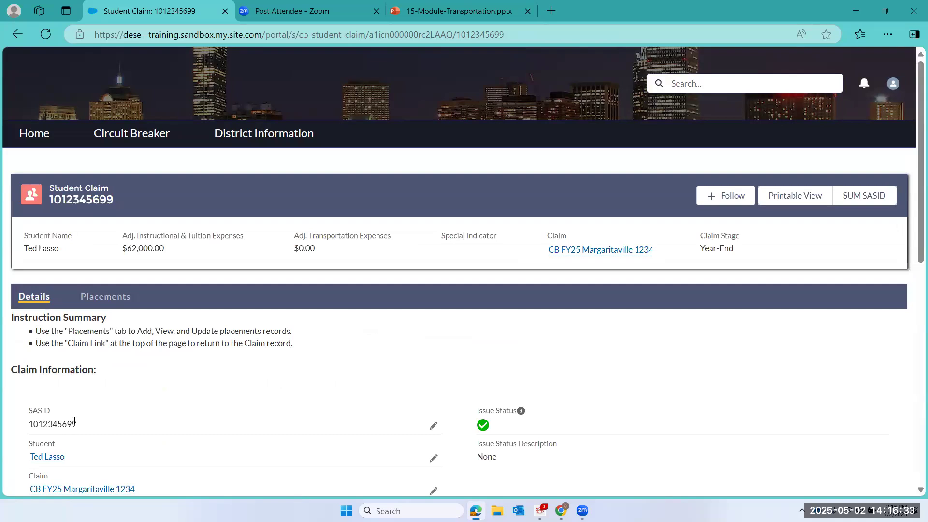
scroll(75, 420, "down", 2)
scroll(74, 420, "up", 2)
scroll(329, 289, "down", 5)
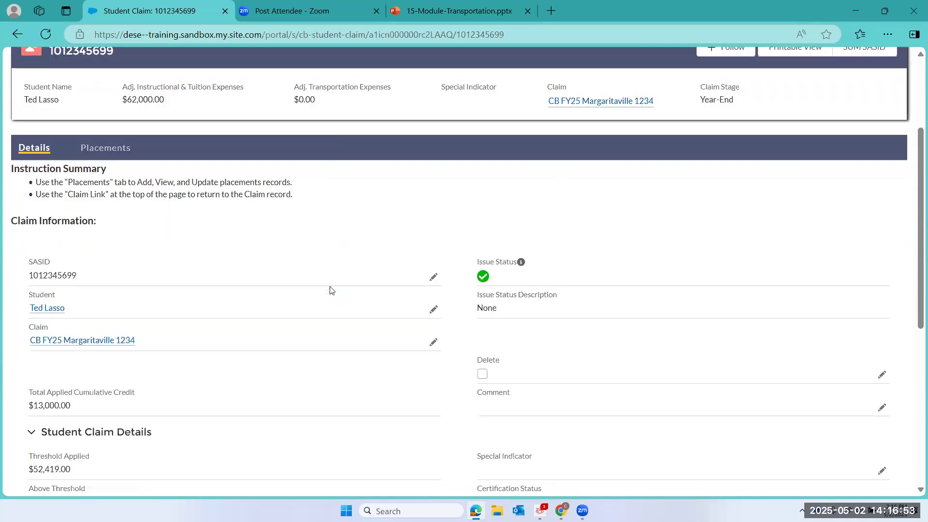
scroll(330, 290, "down", 3)
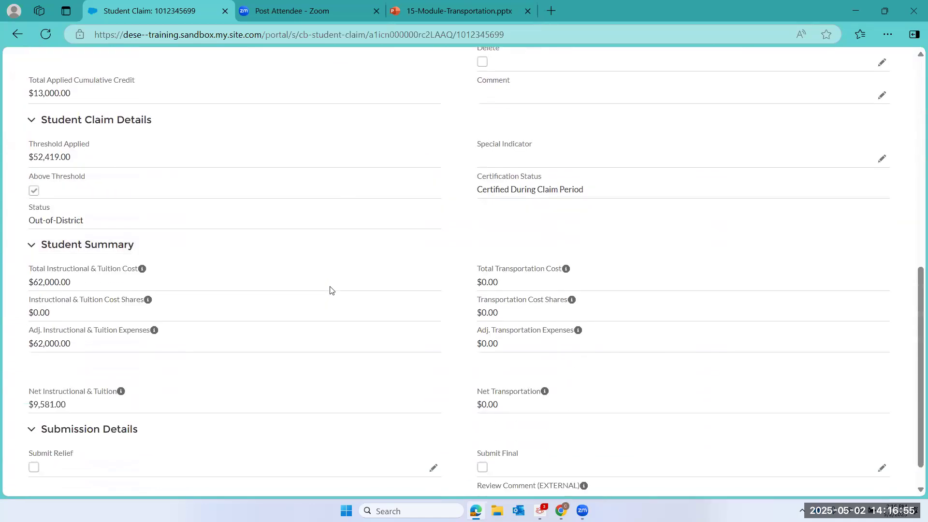
scroll(329, 288, "down", 1)
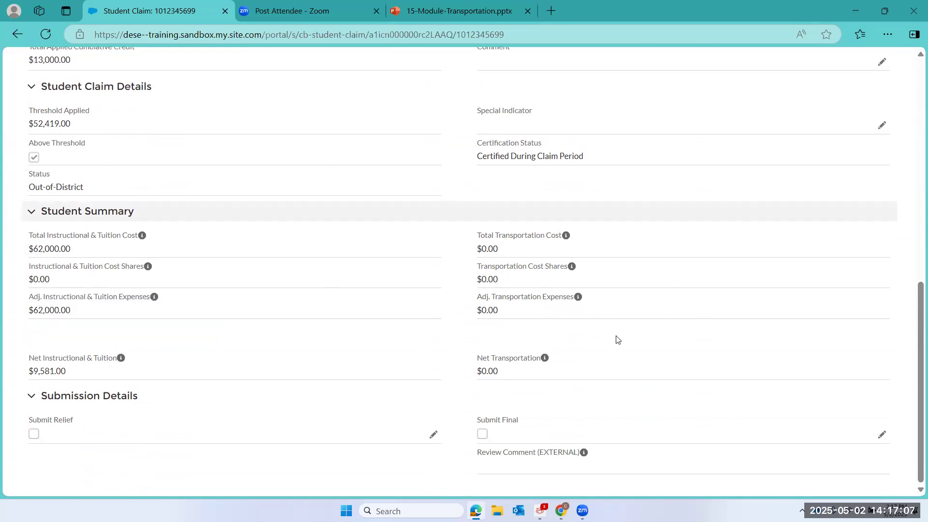
scroll(269, 308, "up", 6)
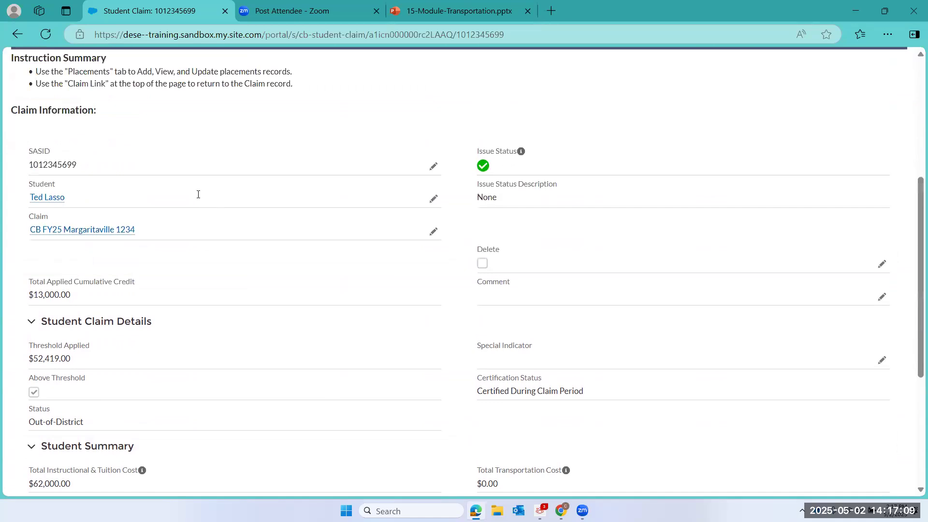
Start adding a placement of type Transportation to the student claim
left_click(103, 177)
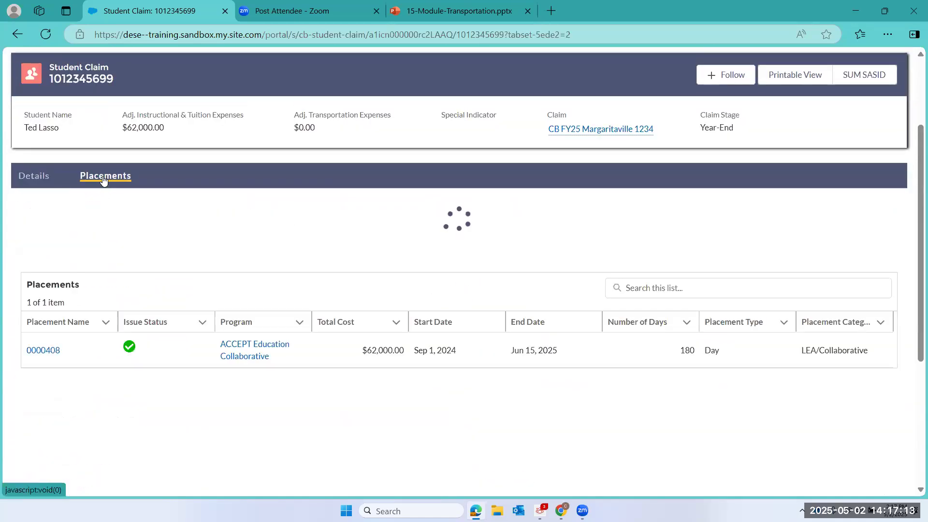
scroll(224, 318, "down", 2)
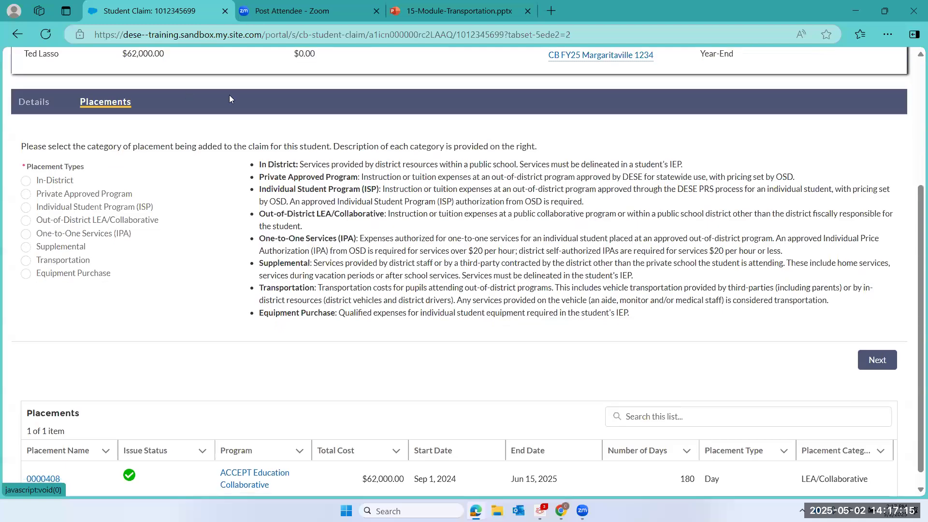
scroll(229, 271, "down", 1)
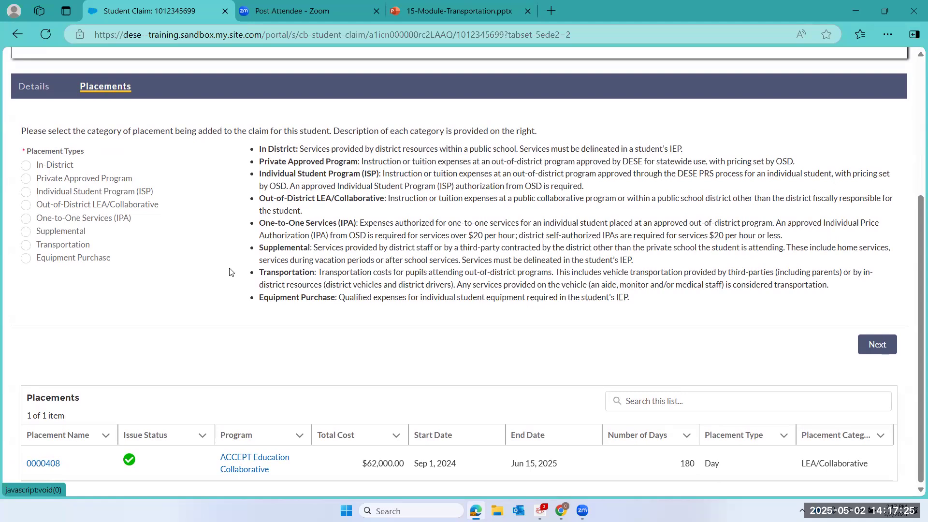
left_click(27, 246)
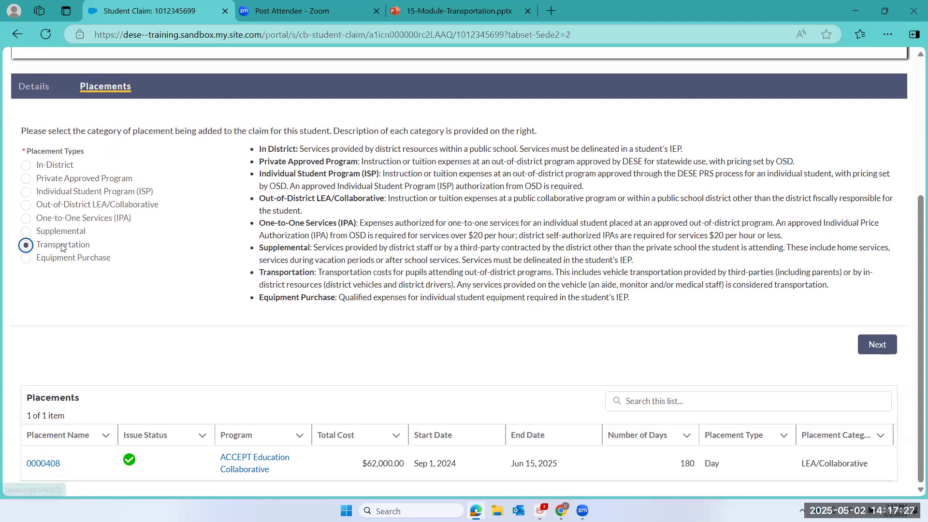
left_click(877, 345)
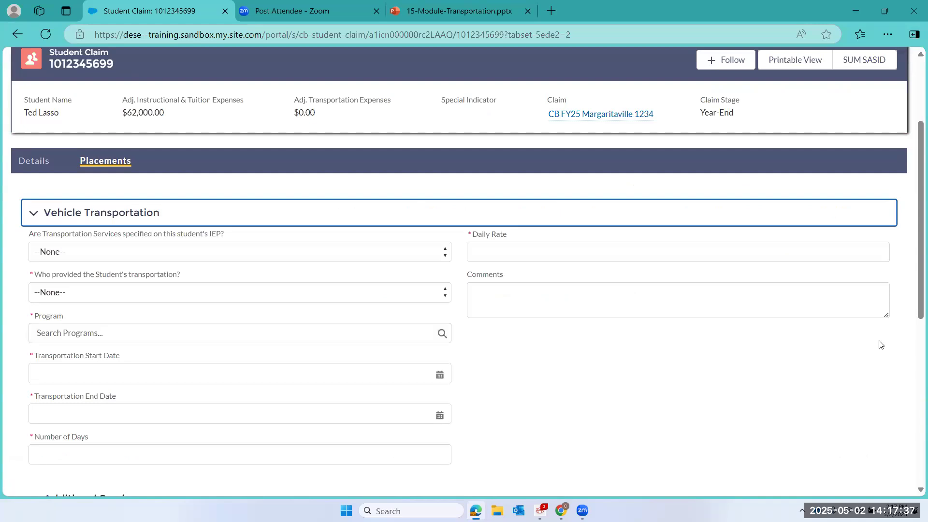
Check the third-party vehicle daily rate slide in the 15-Module-Transportation presentation, and return to the student claim to look over the transportation form
left_click(480, 10)
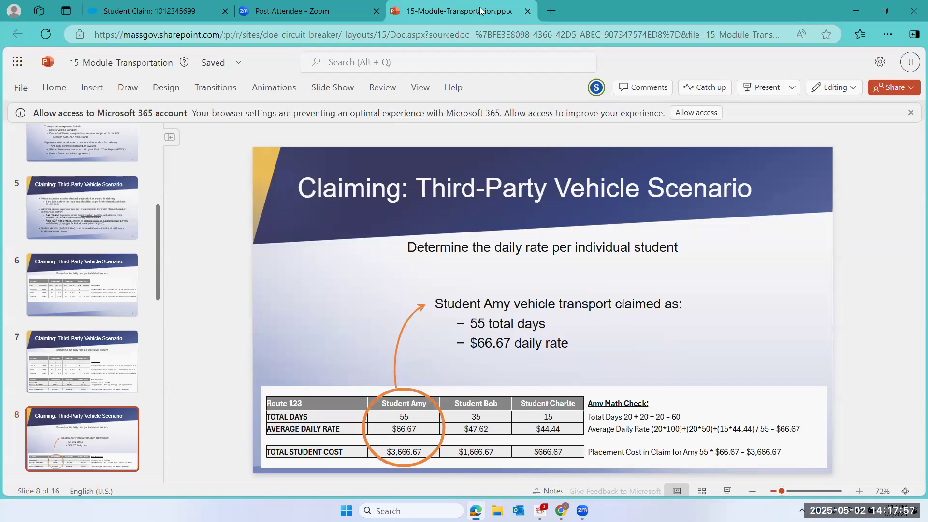
left_click(159, 13)
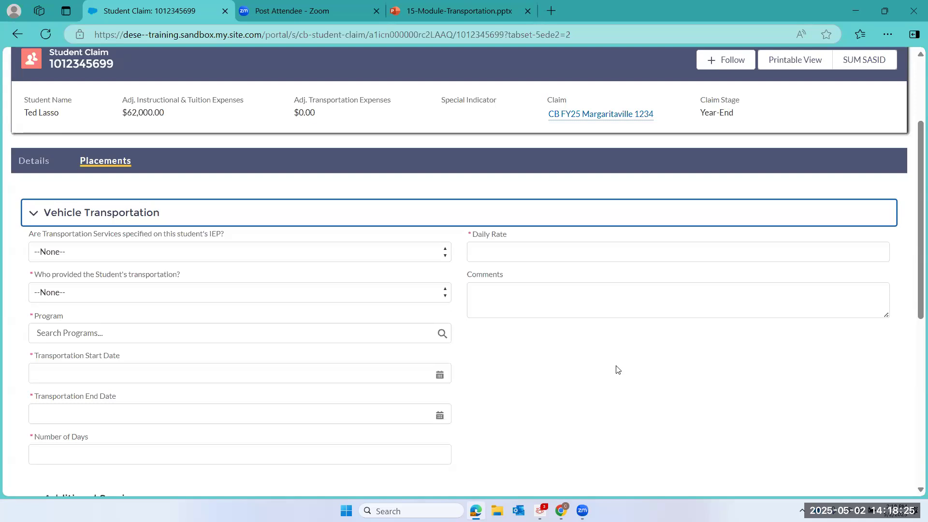
scroll(618, 370, "down", 1)
scroll(618, 370, "up", 1)
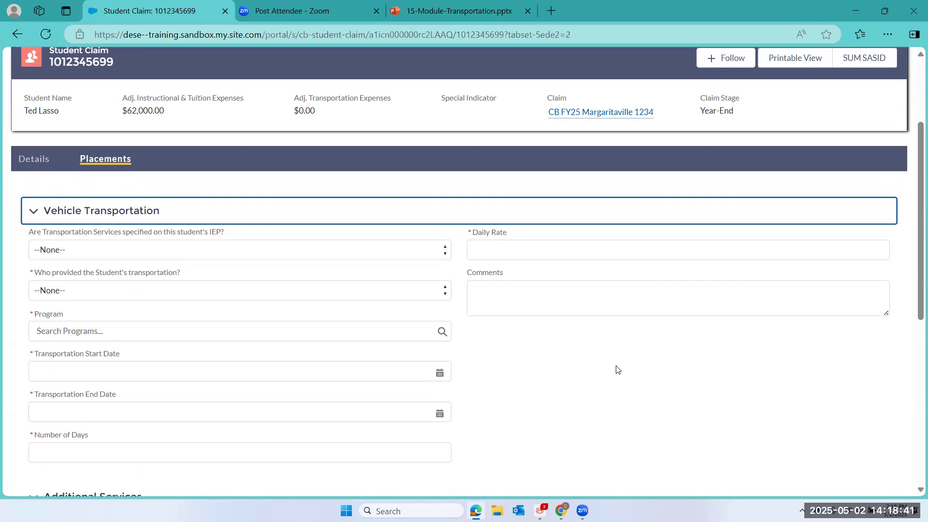
scroll(616, 369, "down", 5)
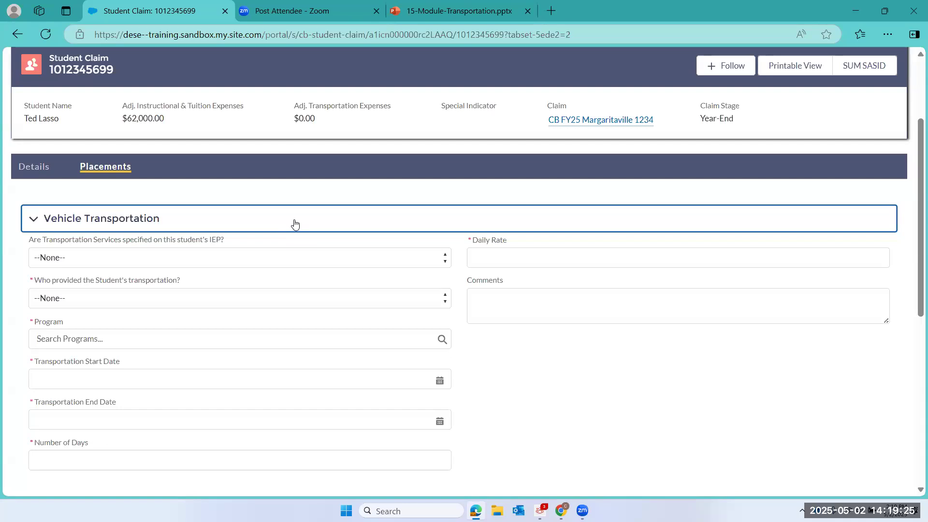
Answer Yes to transportation being specified on the IEP, and set the provider to 3rd-Party Contracted with VanPool as vendor
scroll(295, 223, "down", 1)
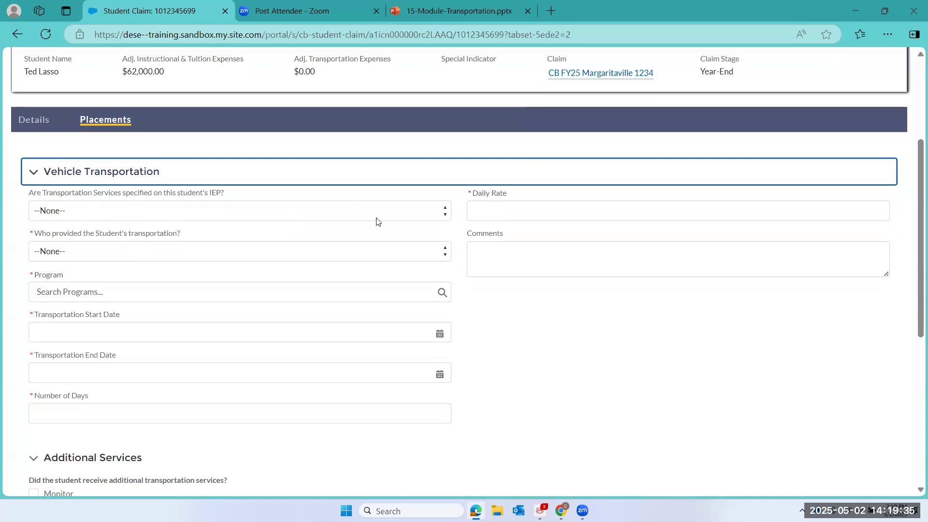
left_click(442, 214)
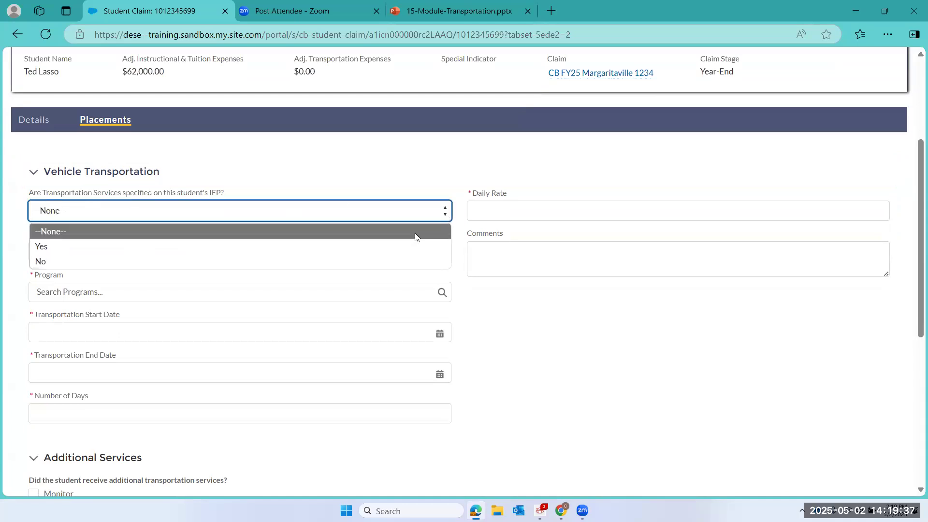
left_click(406, 243)
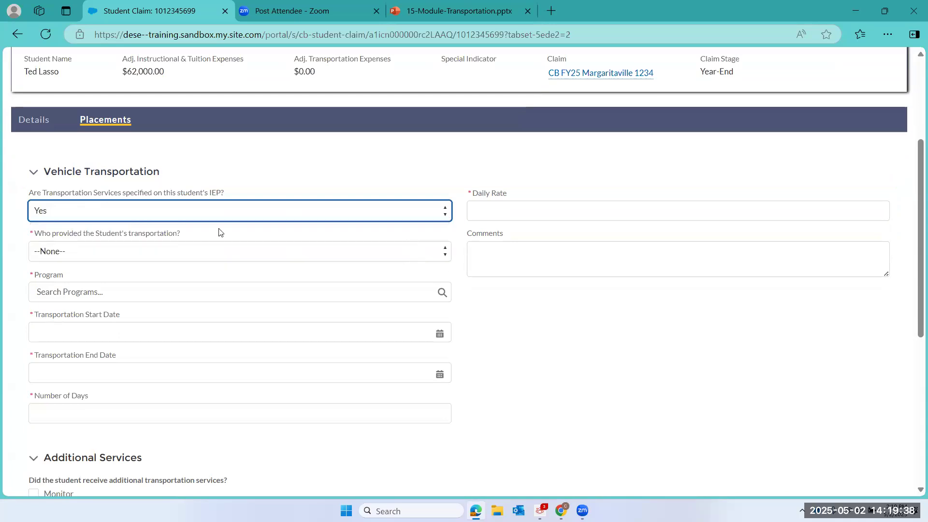
left_click(204, 252)
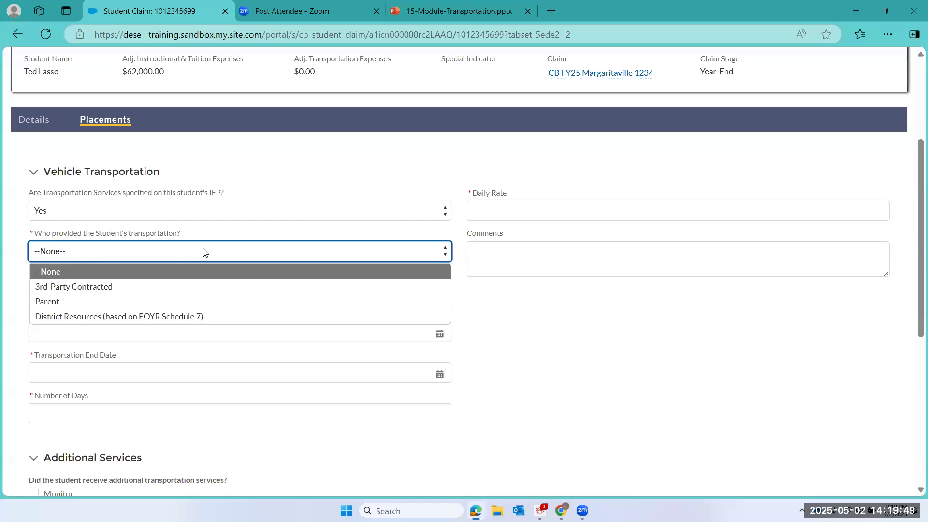
left_click(159, 286)
left_click(135, 290)
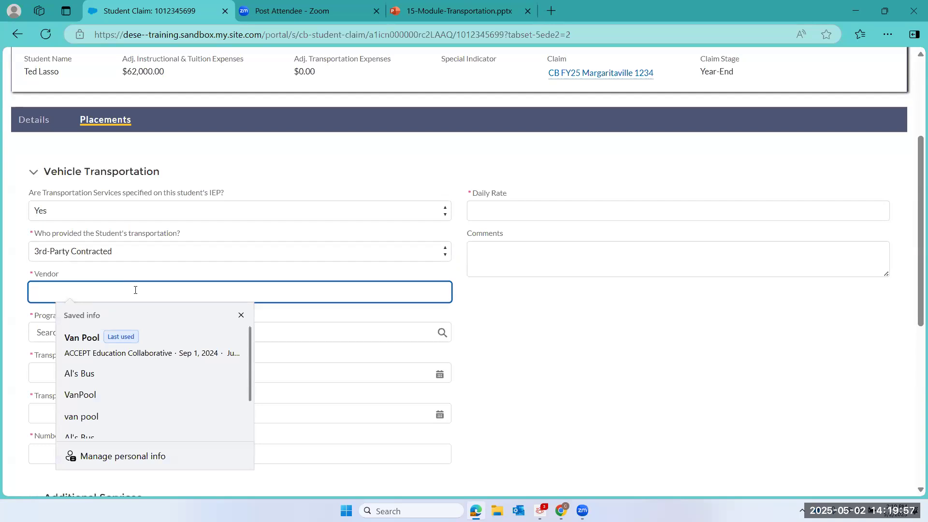
type("VanPool")
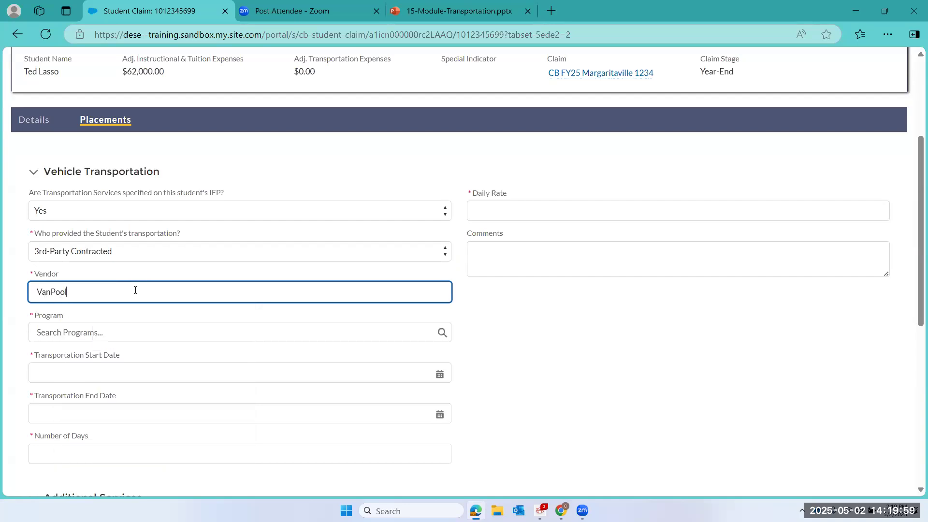
Find and select ACCEPT Education Collaborative as the transportation program
left_click(90, 333)
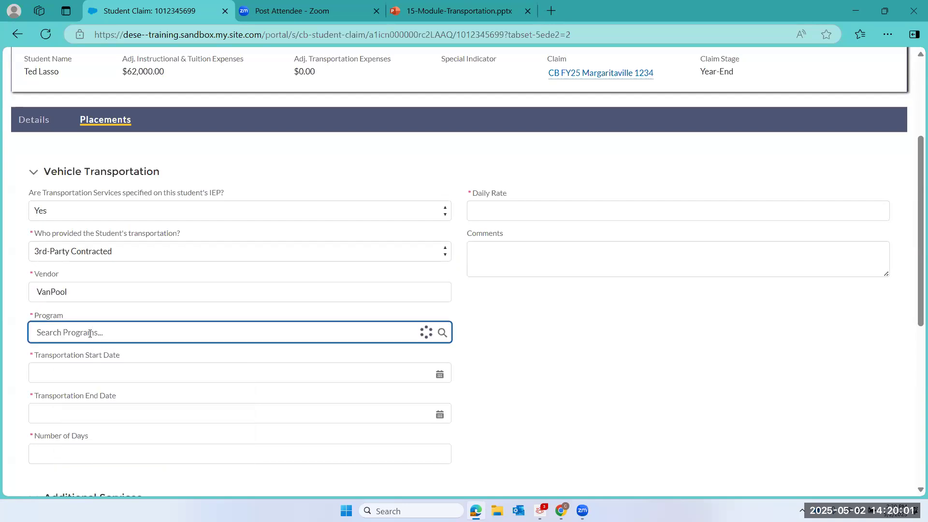
type("Accept")
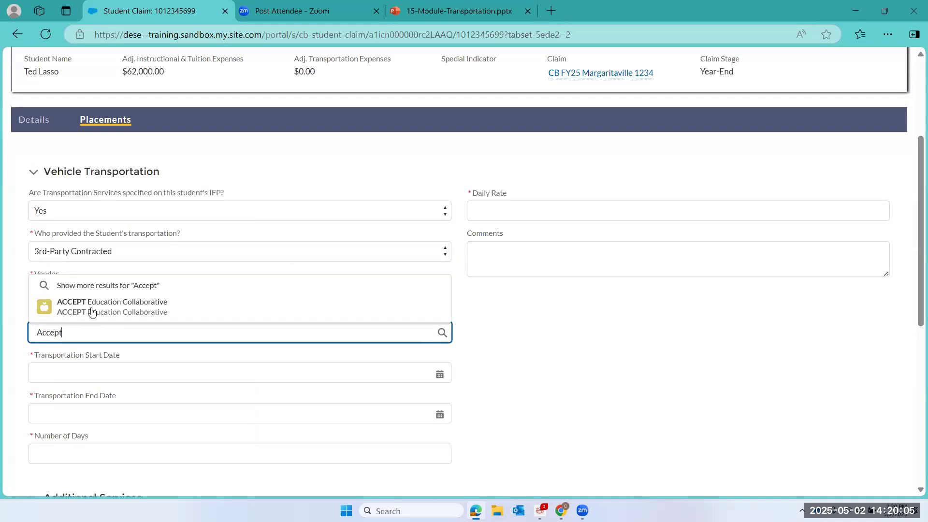
left_click(92, 309)
Set the transportation start date to 9/1/2024 and the end date to 6/15/2025
left_click(62, 364)
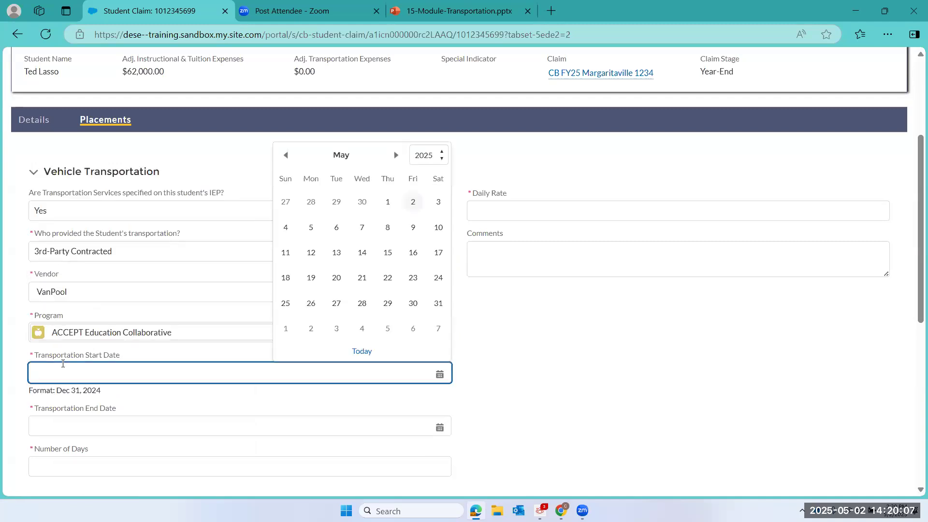
type("9/1")
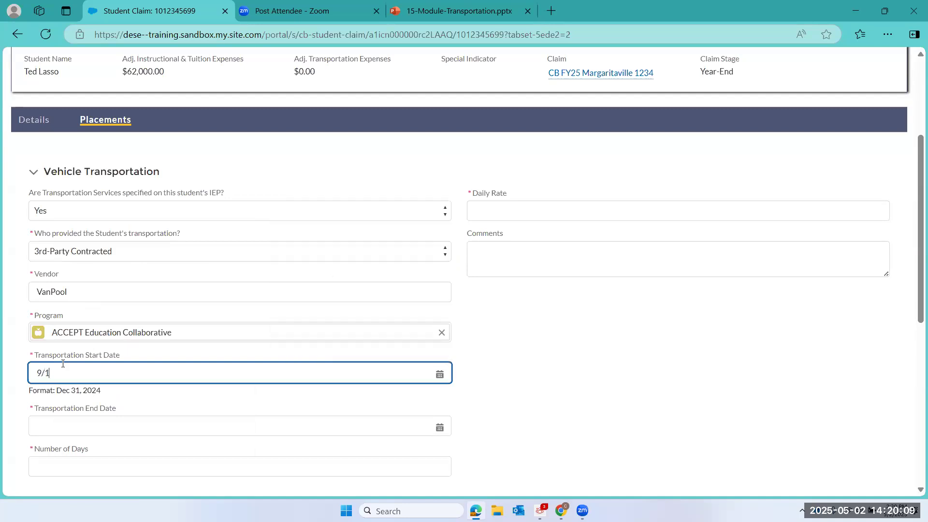
type("/2024")
left_click(56, 429)
type("6/")
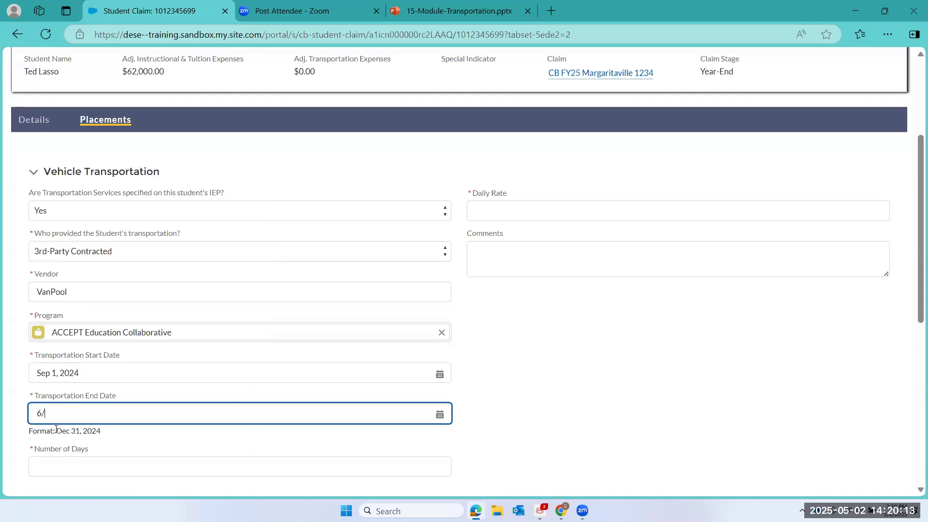
type("15/2025")
Set the vehicle transportation's number of days to 180 and its daily rate to 66.67
left_click(48, 471)
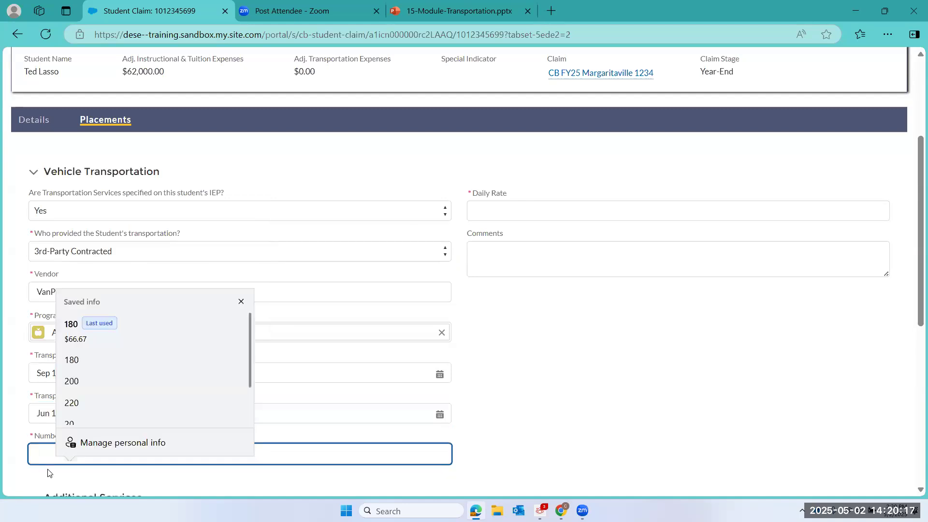
type("180")
left_click(520, 207)
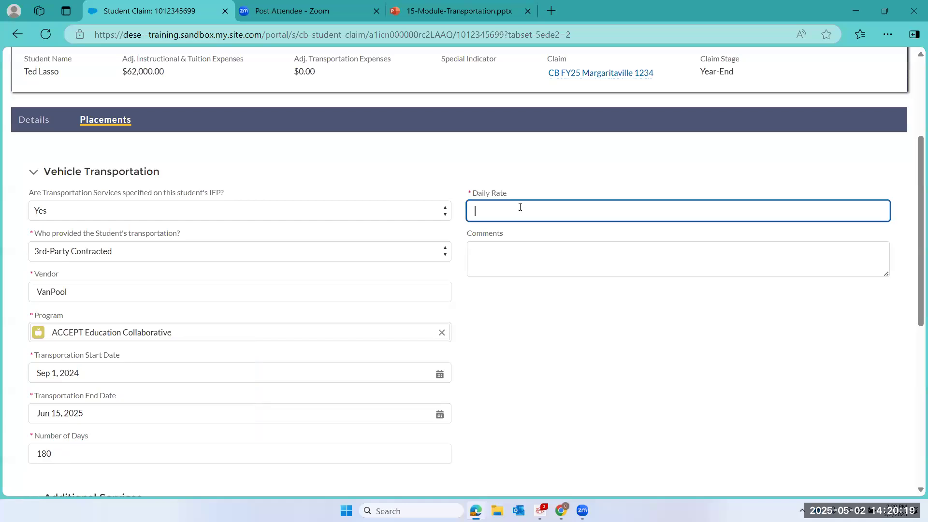
type("6")
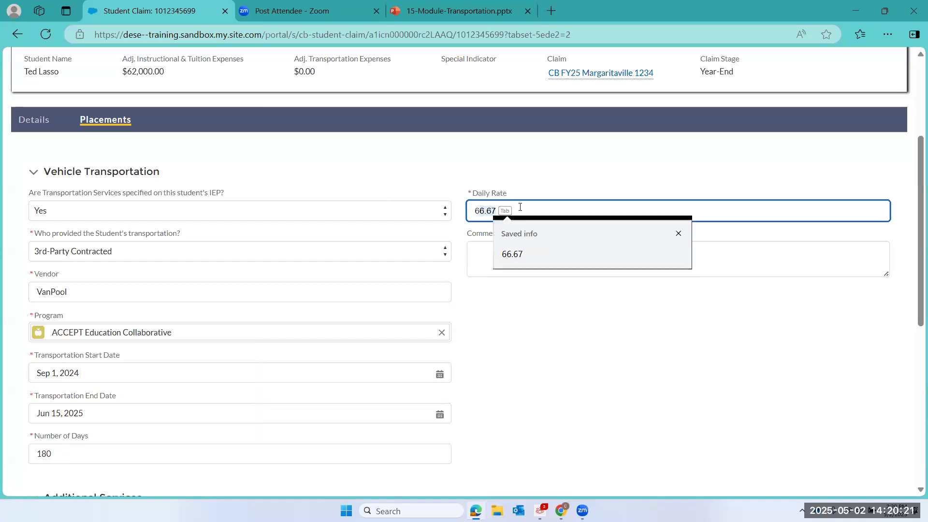
key("Tab")
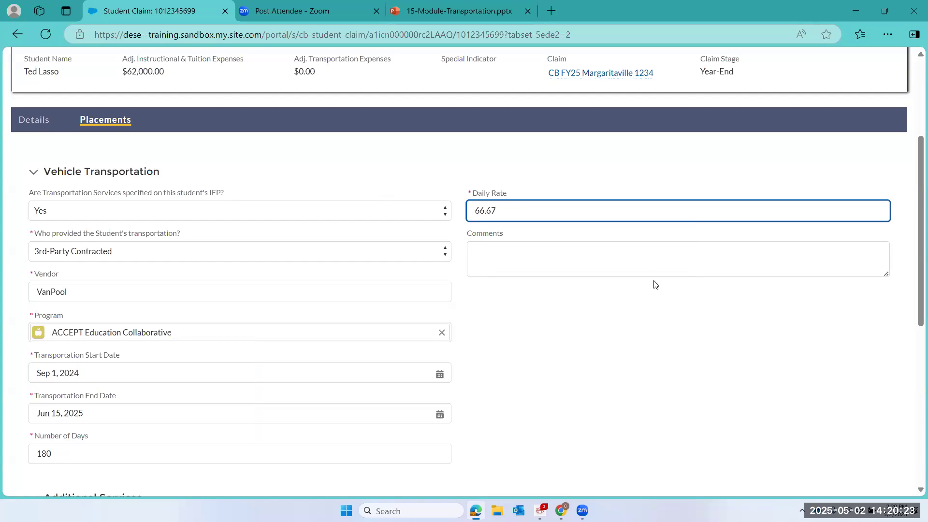
Add Monitor as an additional transportation service, with start date 9/1/2024 and end date 6/15/2025
scroll(655, 284, "down", 3)
scroll(61, 201, "down", 3)
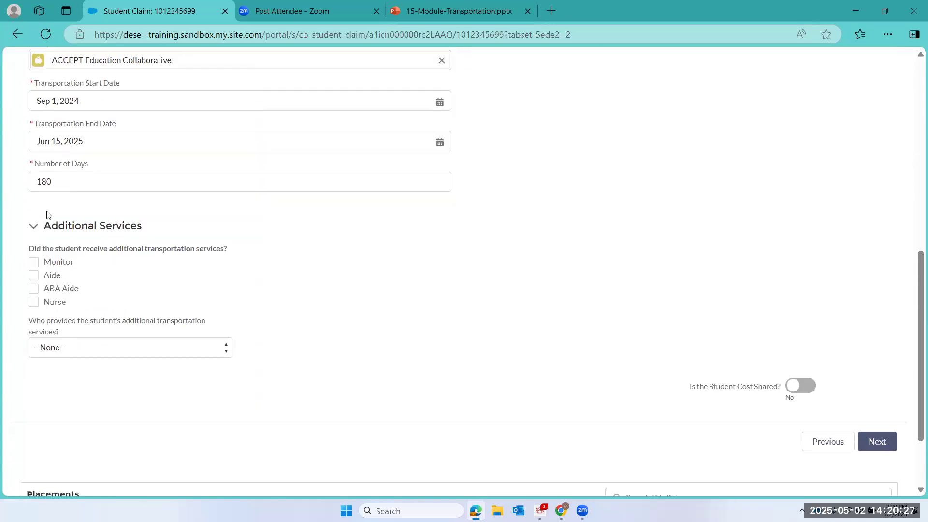
left_click(34, 262)
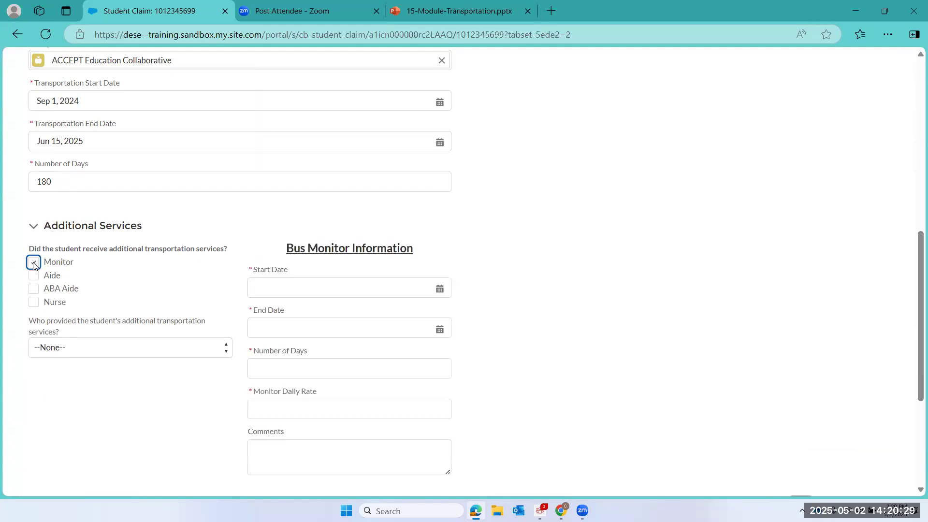
left_click(293, 289)
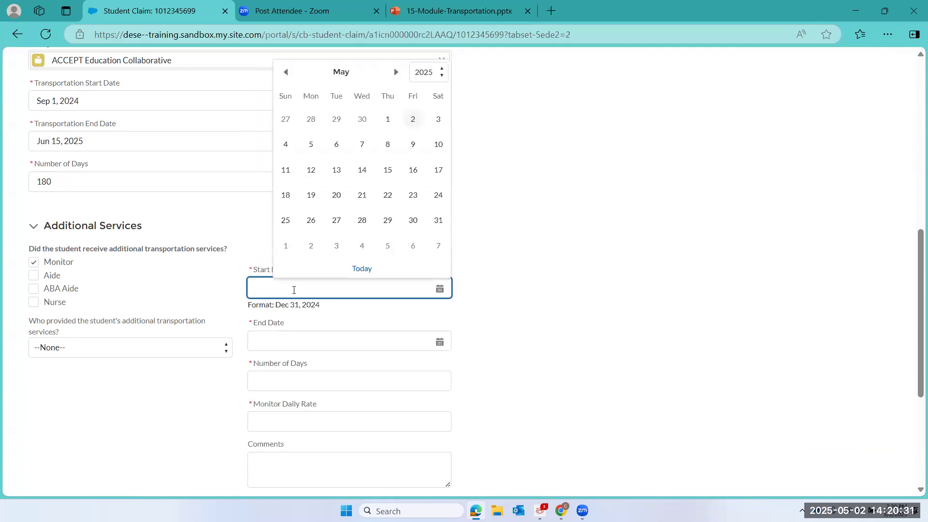
type("9/1/")
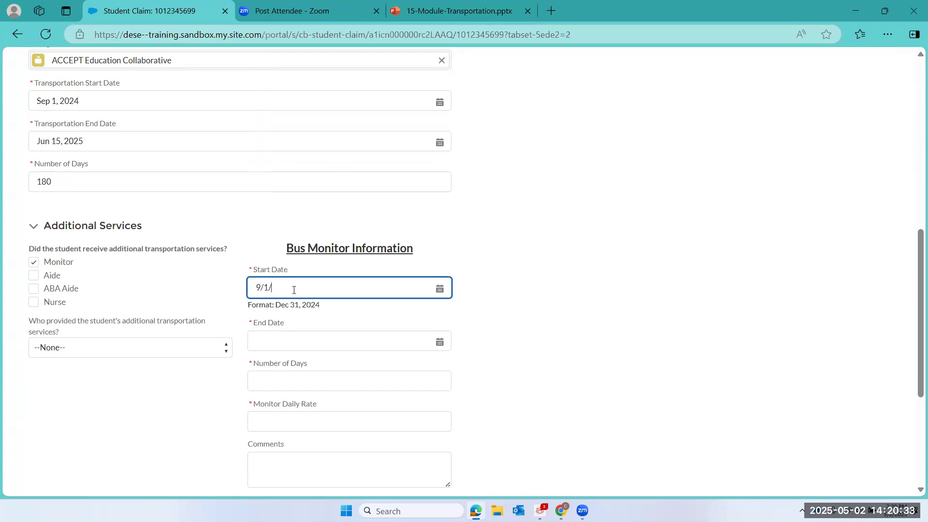
type("2024")
left_click(278, 341)
type("6/15/2025")
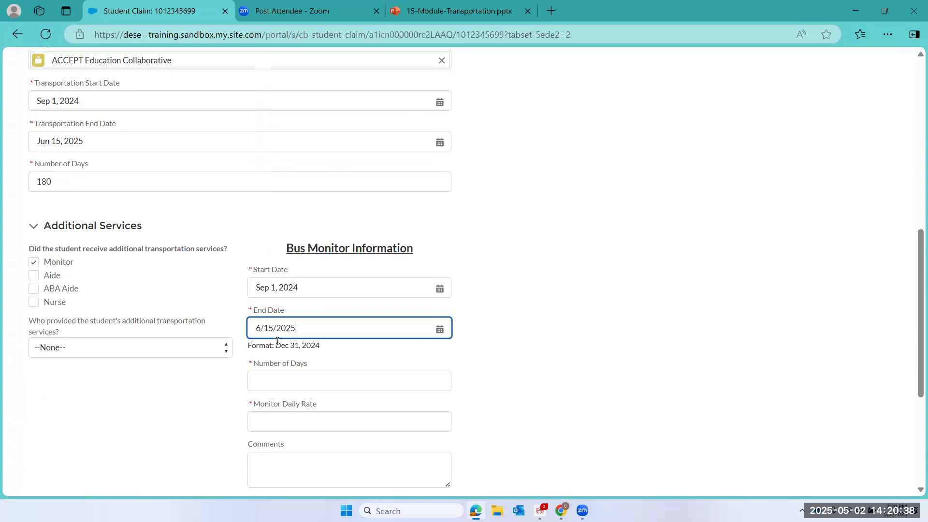
Set the bus monitor's number of days to 180 and daily rate to $75.00, and submit the placement
left_click(274, 381)
type("180")
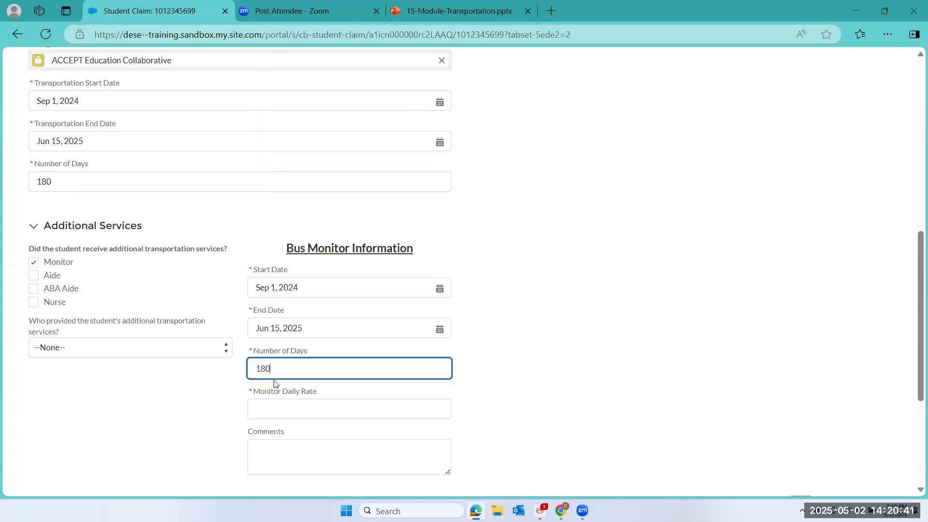
left_click(284, 412)
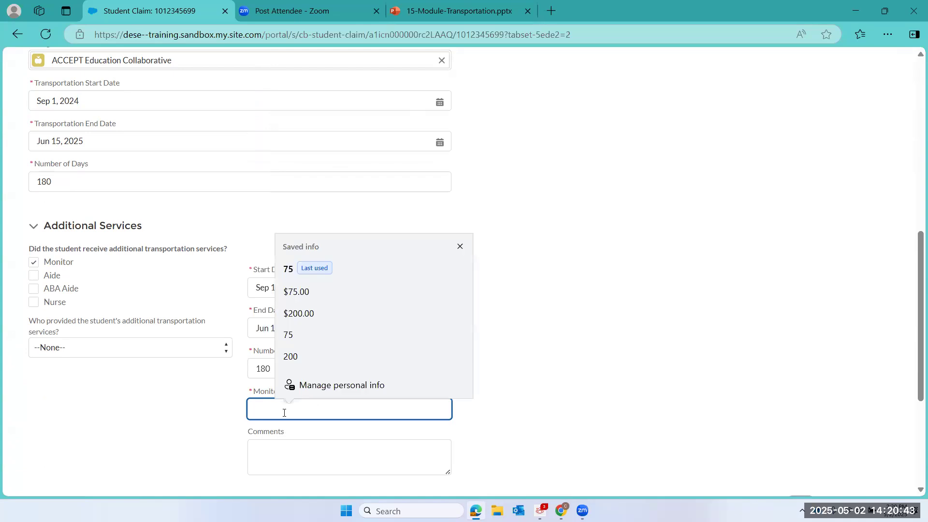
type("75")
left_click(546, 382)
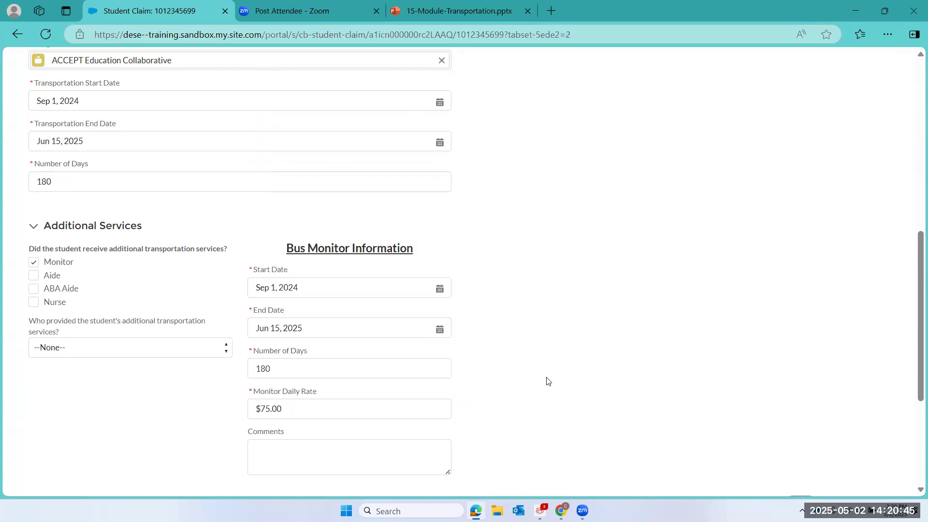
scroll(547, 381, "down", 3)
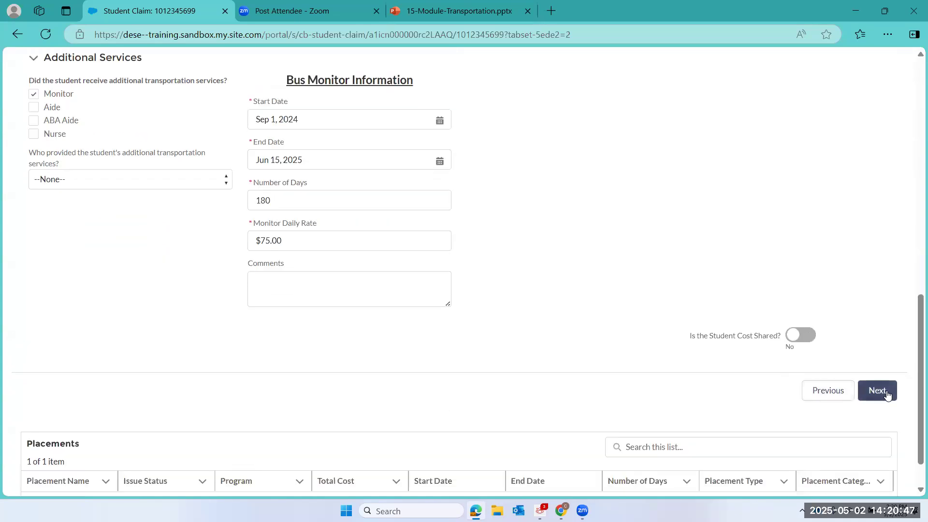
left_click(886, 395)
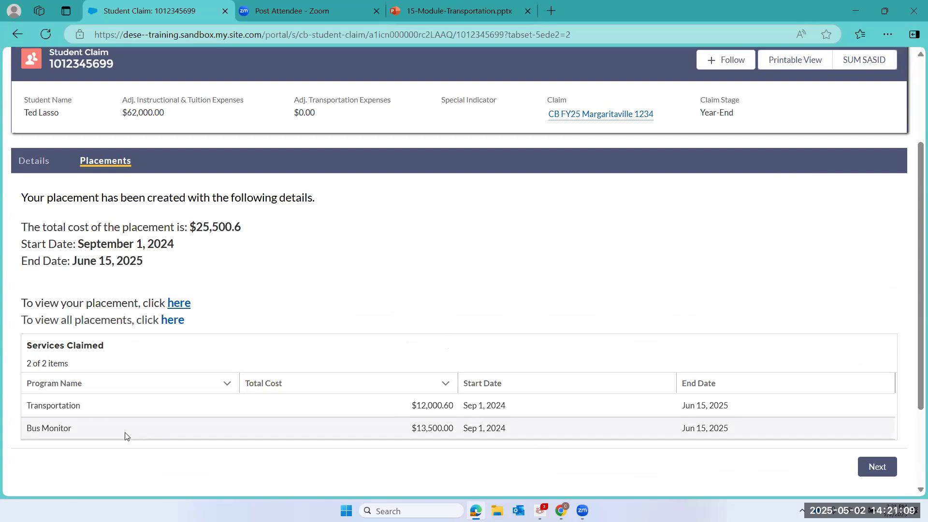
Reload the student claim and check the adjusted transportation expenses in its header
scroll(124, 435, "up", 3)
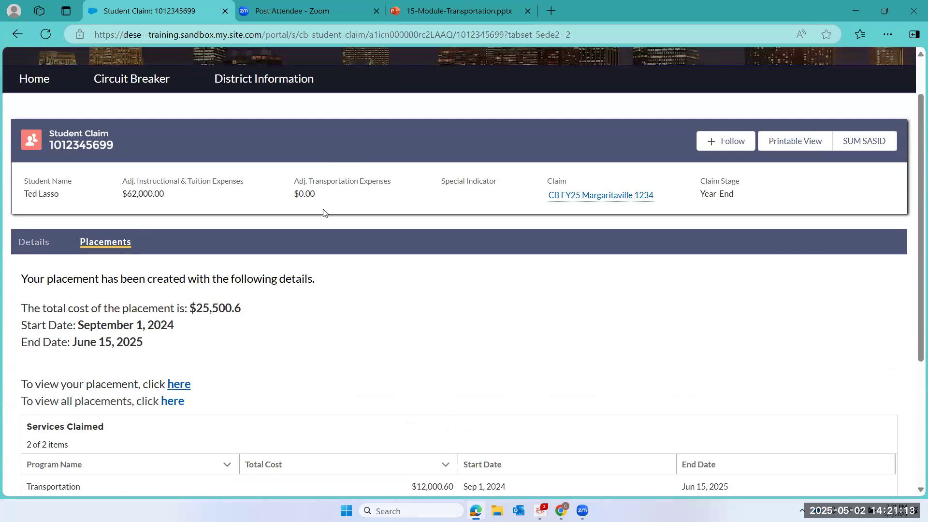
left_click(45, 35)
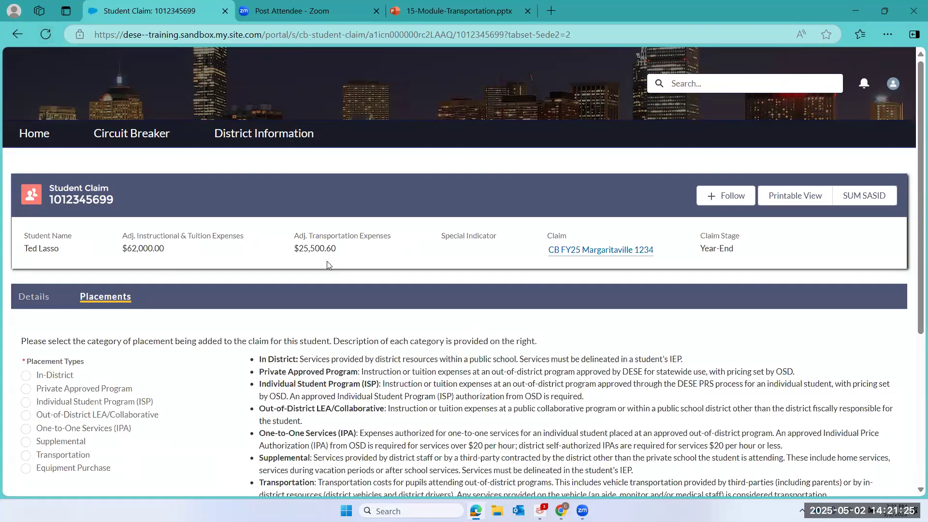
scroll(326, 261, "down", 2)
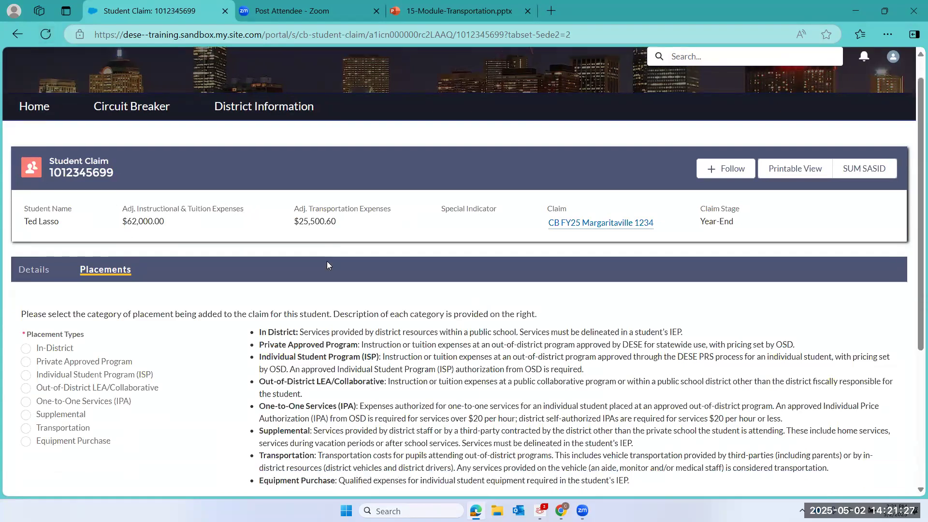
scroll(555, 240, "up", 1)
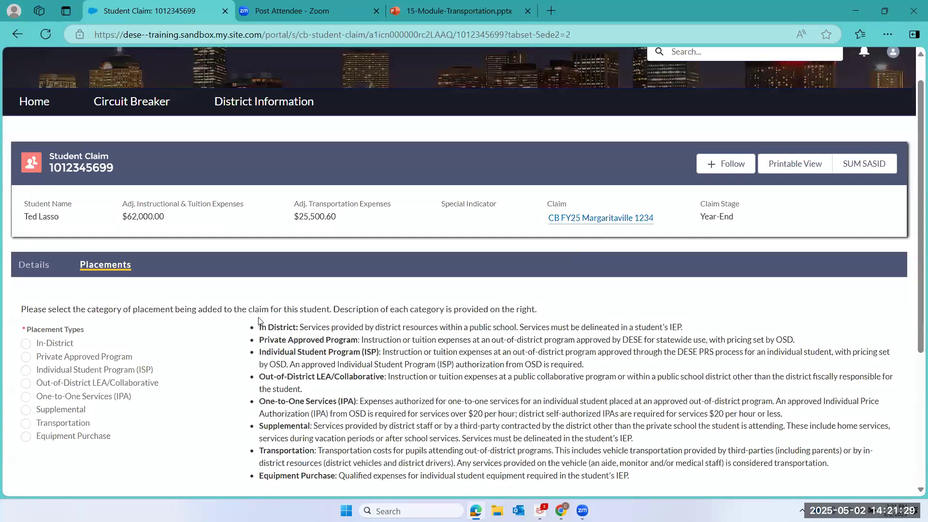
scroll(259, 320, "down", 4)
scroll(145, 266, "up", 3)
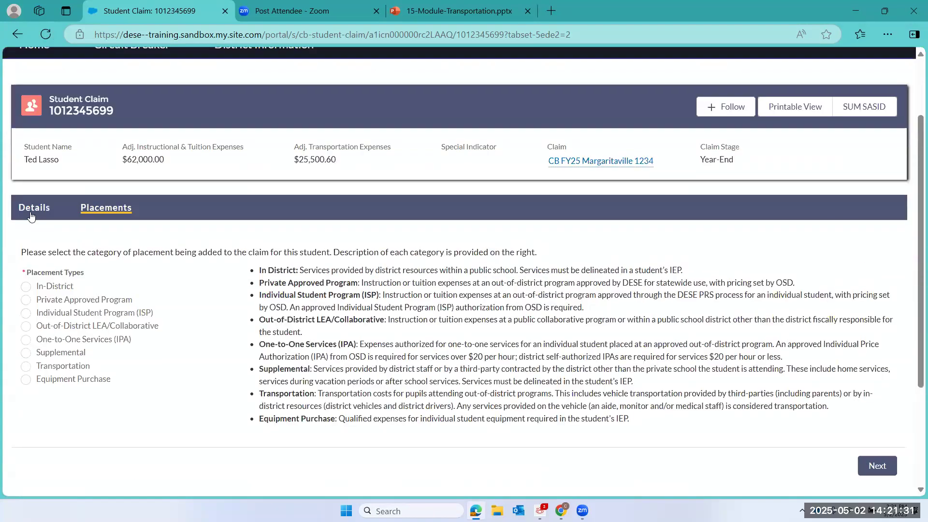
Review the transportation figures in the Student Summary of the student claim's details
left_click(31, 216)
scroll(373, 318, "down", 8)
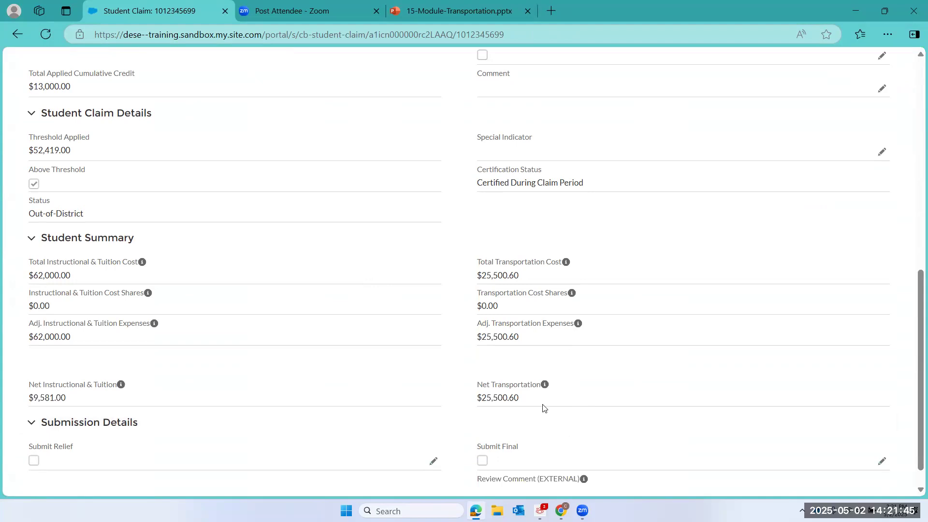
scroll(304, 375, "up", 10)
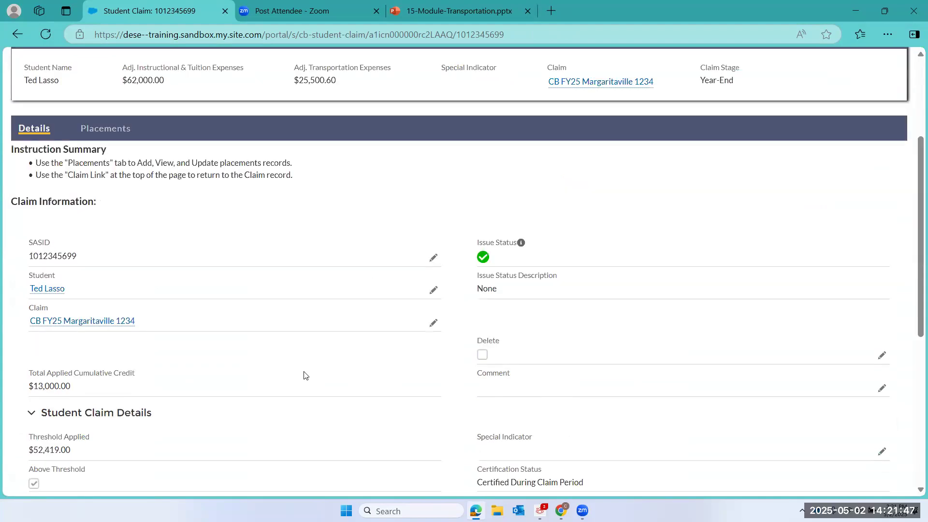
Return to the FY25 Margaritaville claim and open the tenth student's claim from the Student Claims list
left_click(613, 253)
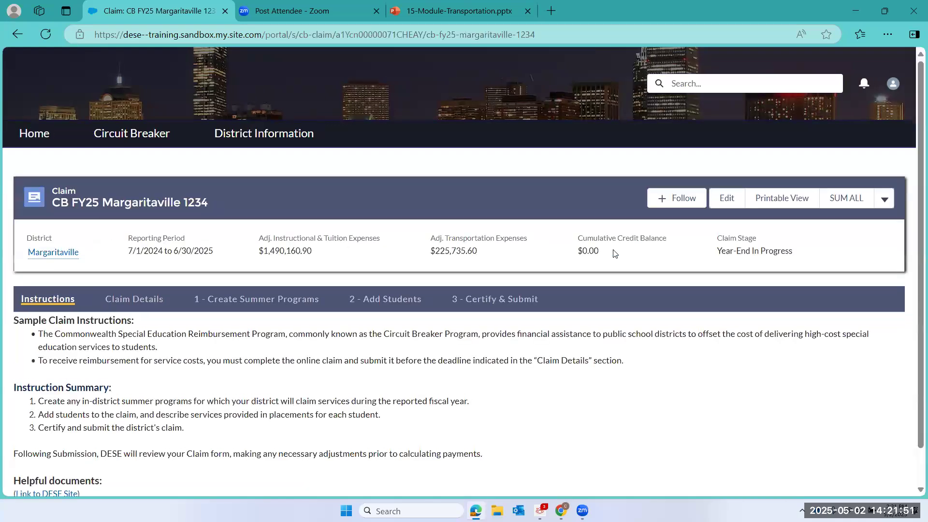
left_click(380, 301)
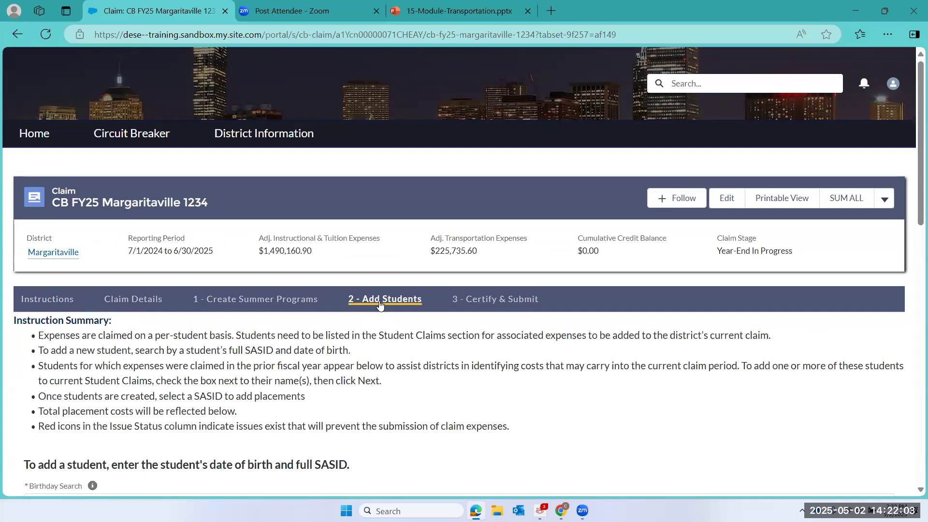
scroll(380, 304, "down", 10)
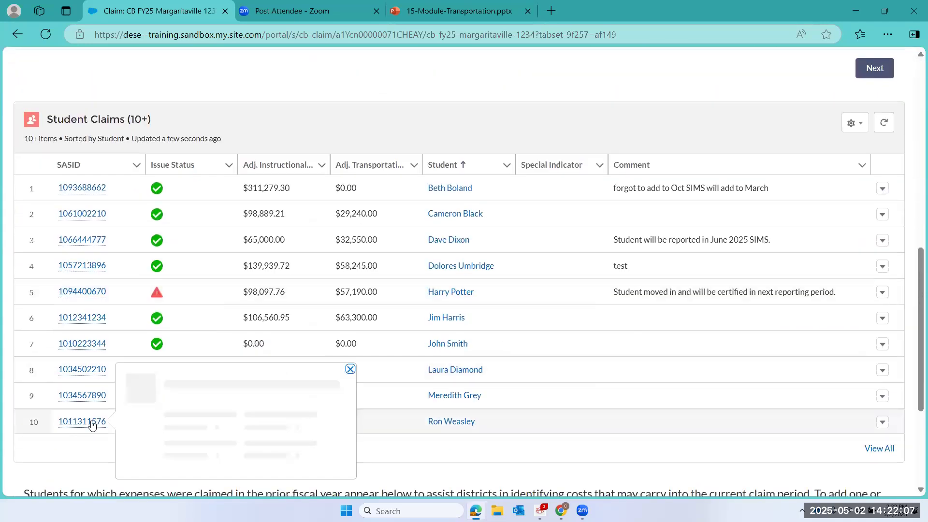
left_click(86, 422)
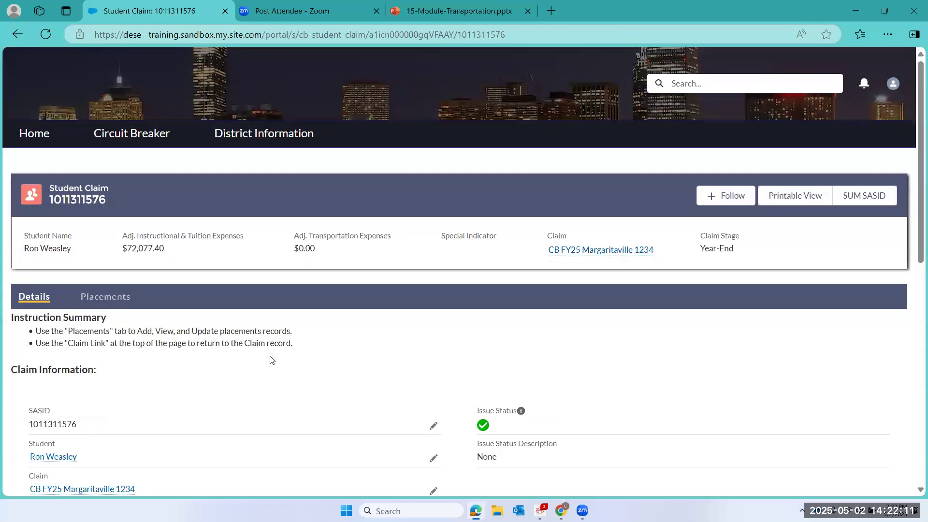
Look over this student's claim details and existing placements
scroll(271, 364, "down", 1)
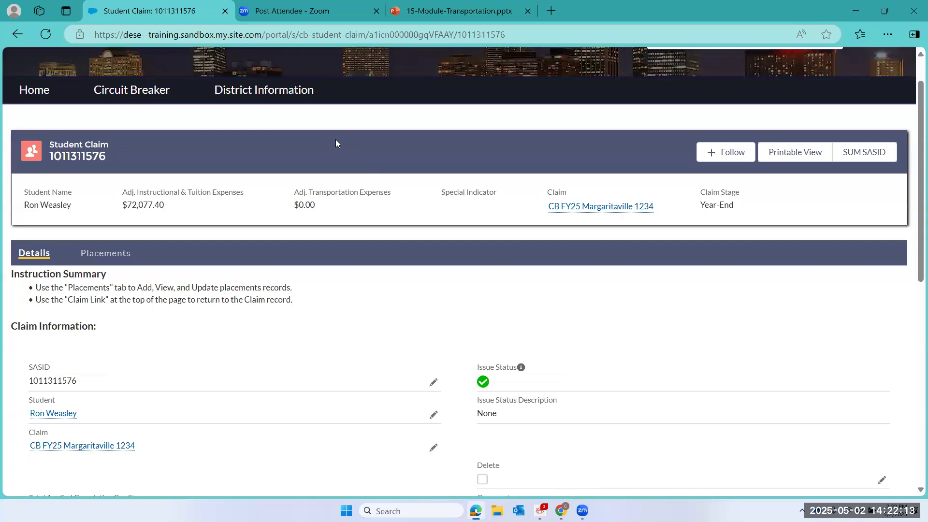
scroll(322, 332, "down", 8)
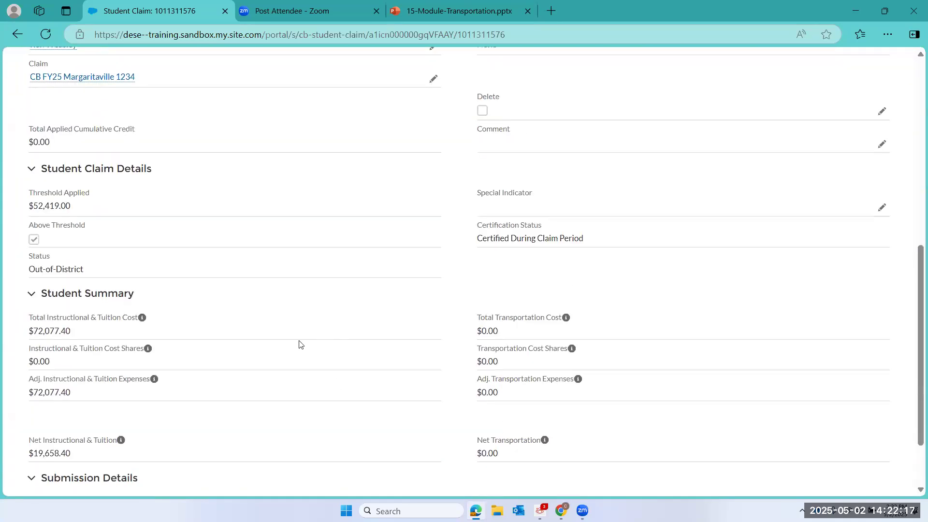
scroll(300, 344, "up", 8)
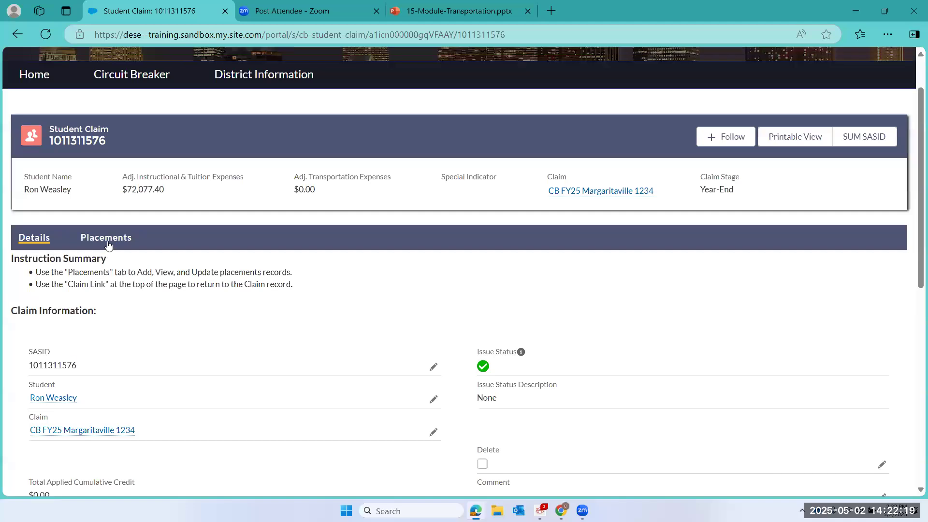
left_click(107, 238)
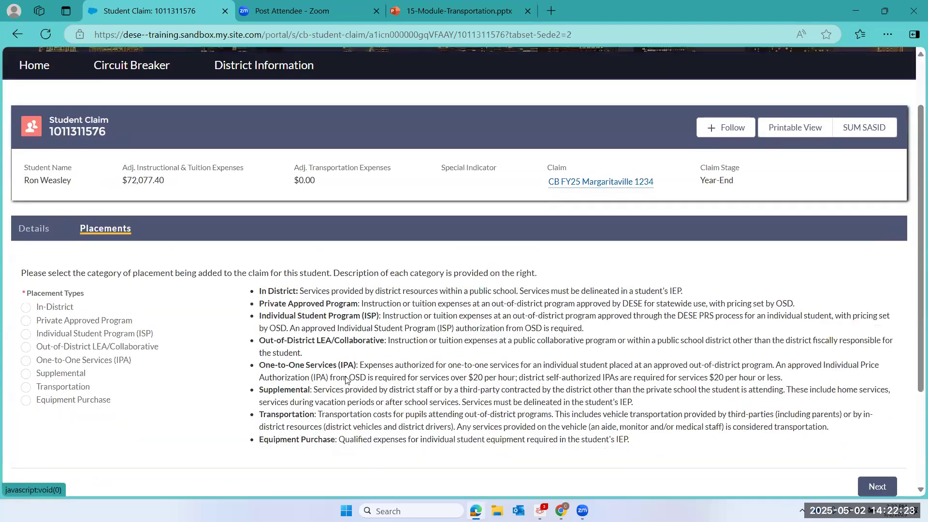
scroll(346, 380, "down", 3)
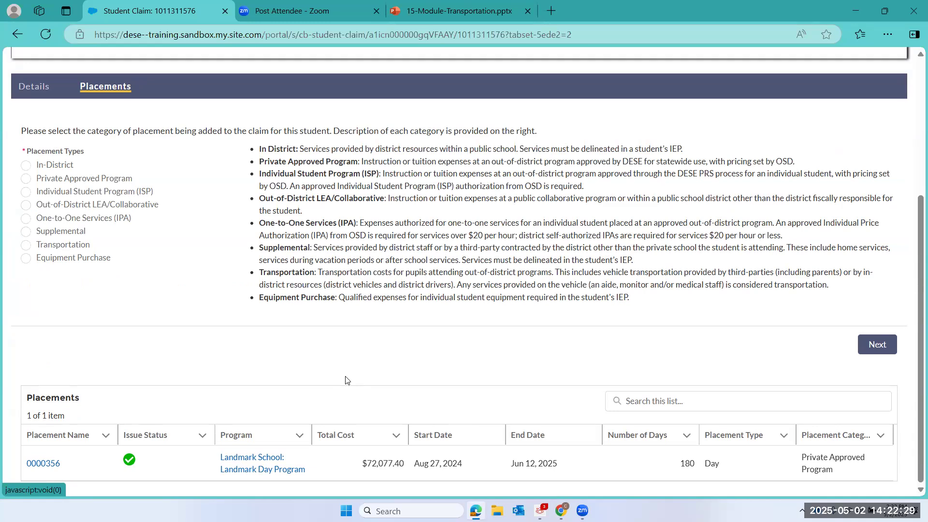
scroll(346, 380, "up", 4)
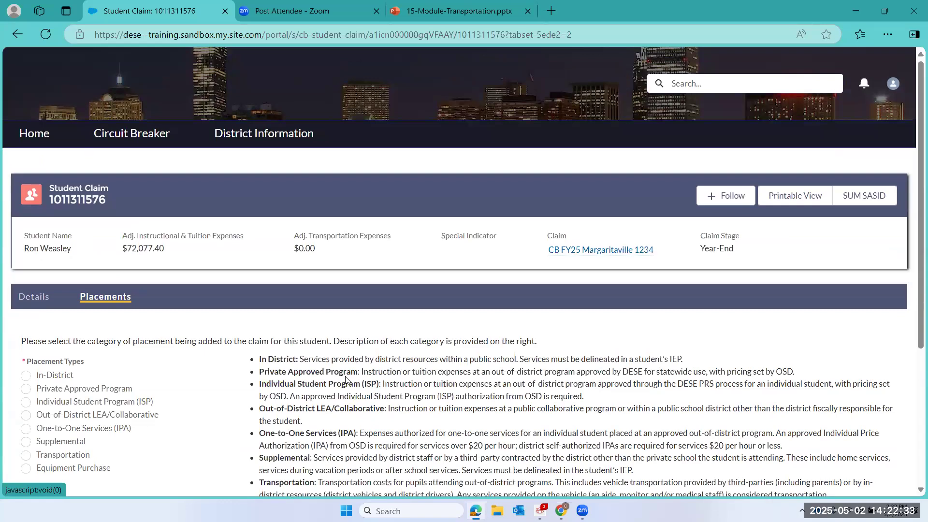
Start a new Transportation placement for this student
scroll(346, 380, "down", 2)
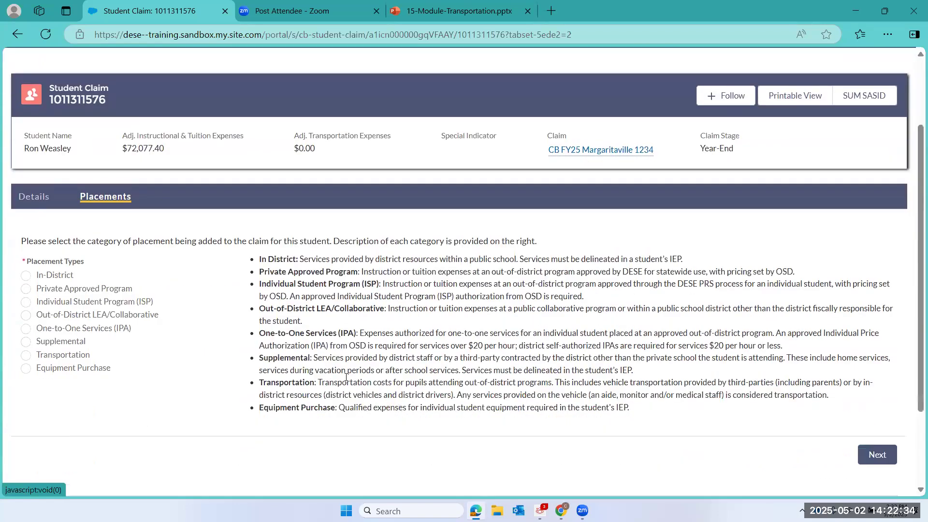
left_click(26, 355)
left_click(876, 453)
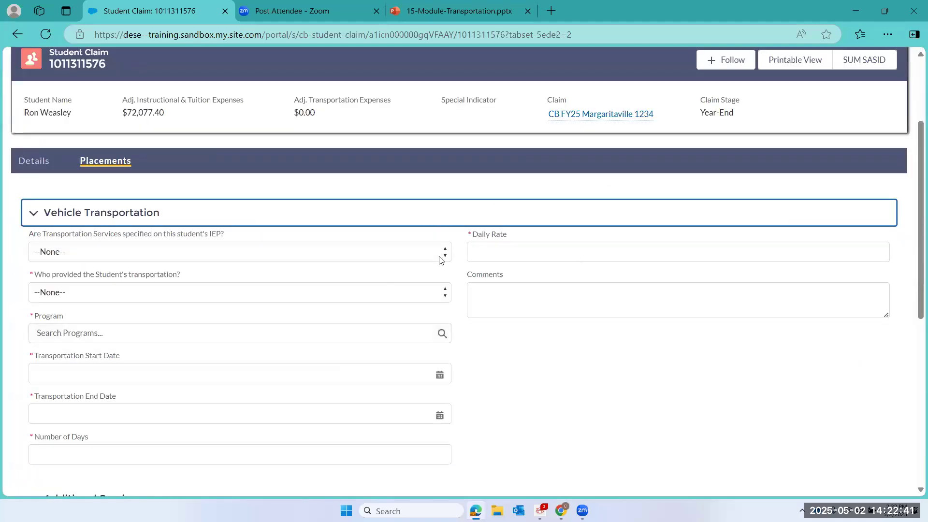
Mark transportation as specified on the student's IEP and set the provider to 3rd-Party Contracted with vendor VanPool
left_click(440, 253)
left_click(361, 291)
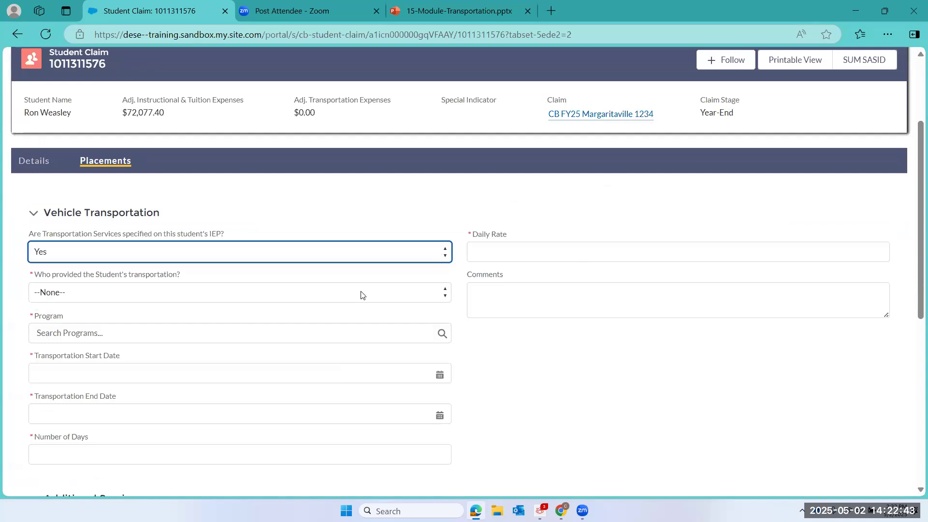
left_click(445, 293)
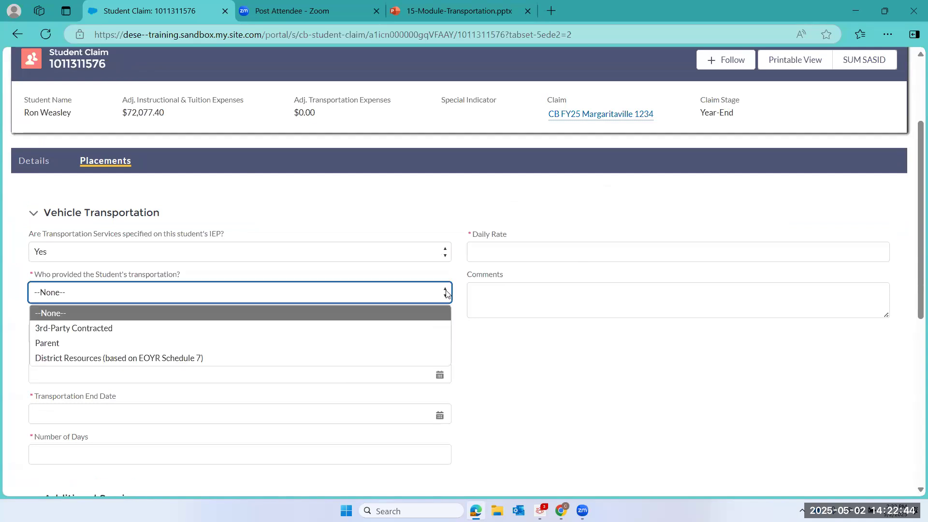
left_click(361, 328)
left_click(226, 333)
type("Van")
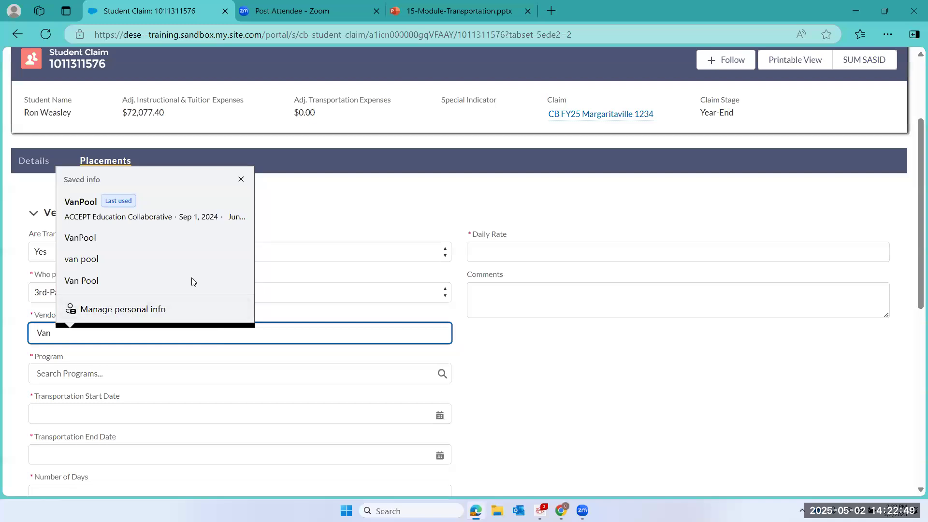
left_click(139, 242)
Choose the Landmark School: Landmark Day Program and set the transportation dates from 8/27/2024 to 6/12/2025
left_click(79, 375)
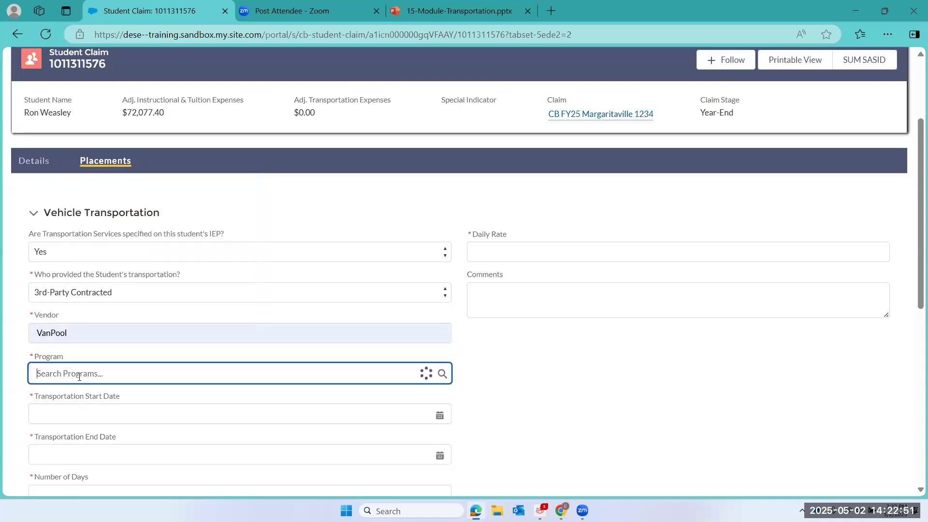
type("Landmark")
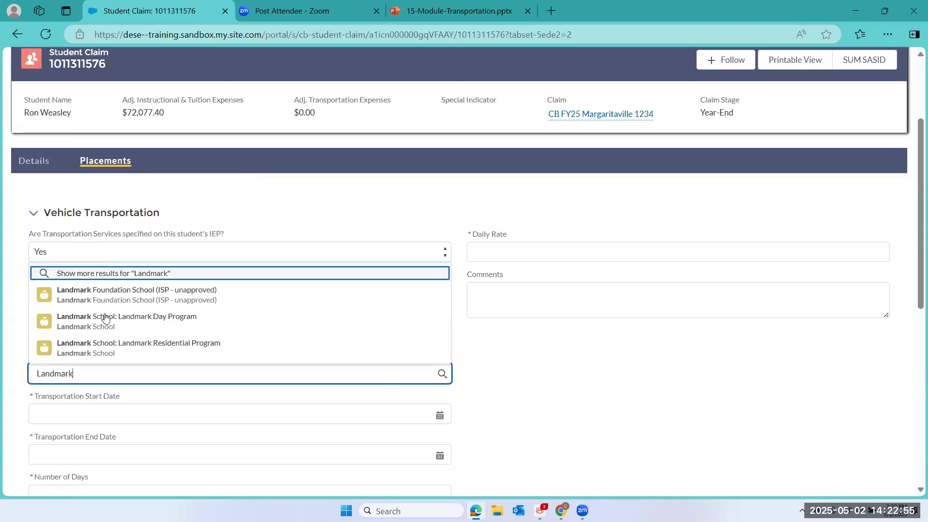
left_click(105, 314)
left_click(52, 418)
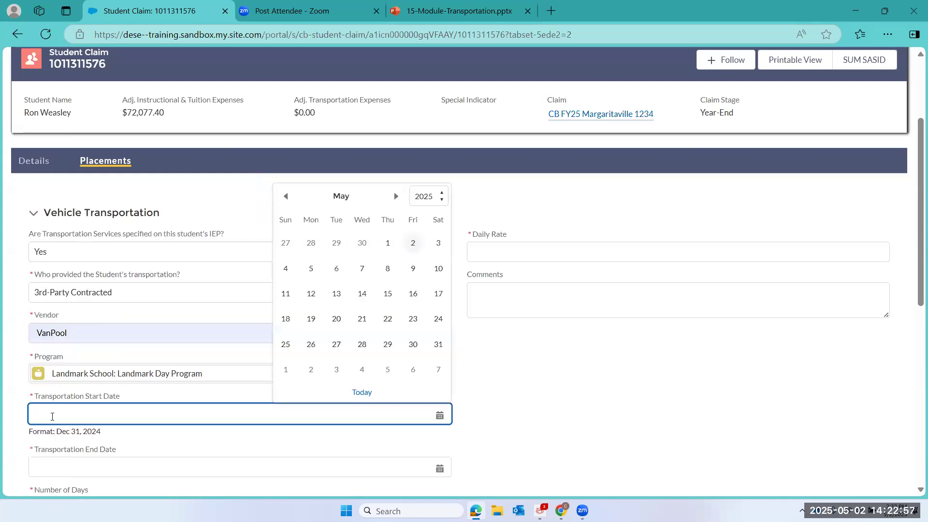
type("8/27/2024")
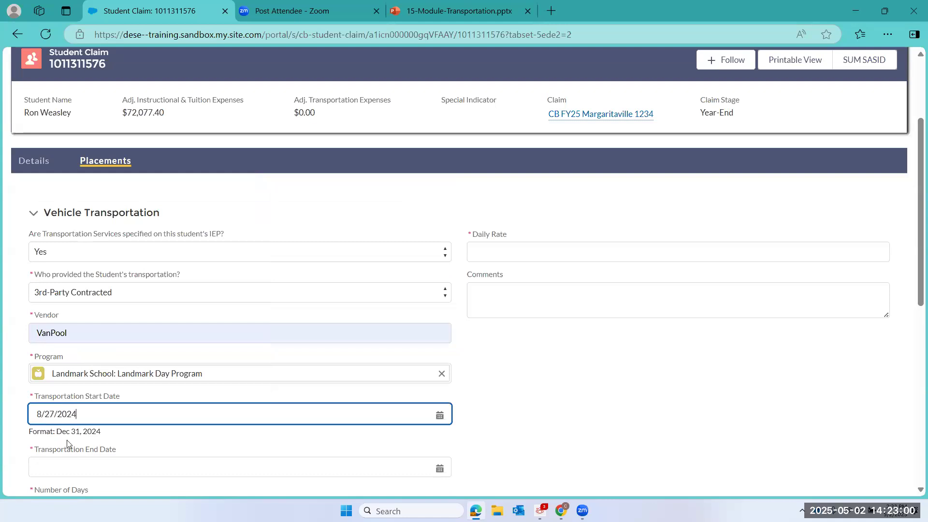
left_click(62, 468)
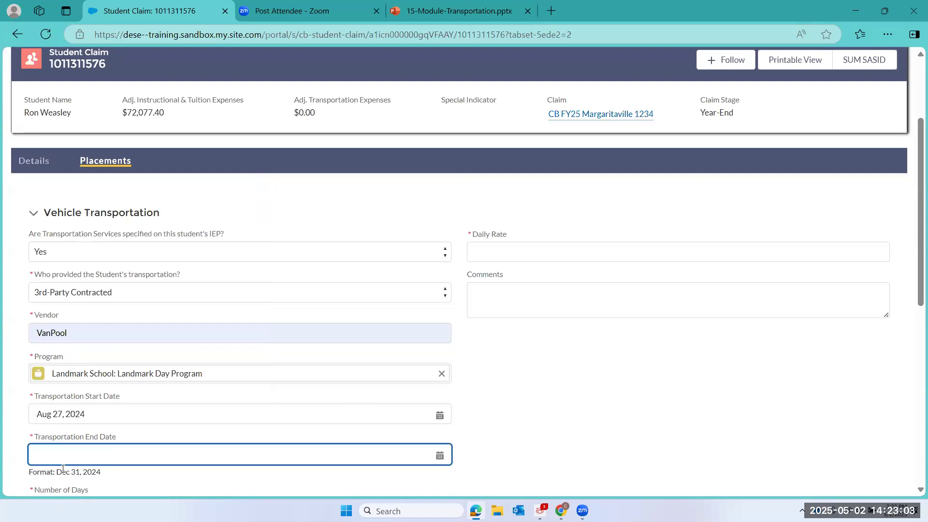
type("6/12/2025")
Set the vehicle transportation to 180 days at a daily rate of $125
scroll(63, 468, "down", 3)
left_click(54, 362)
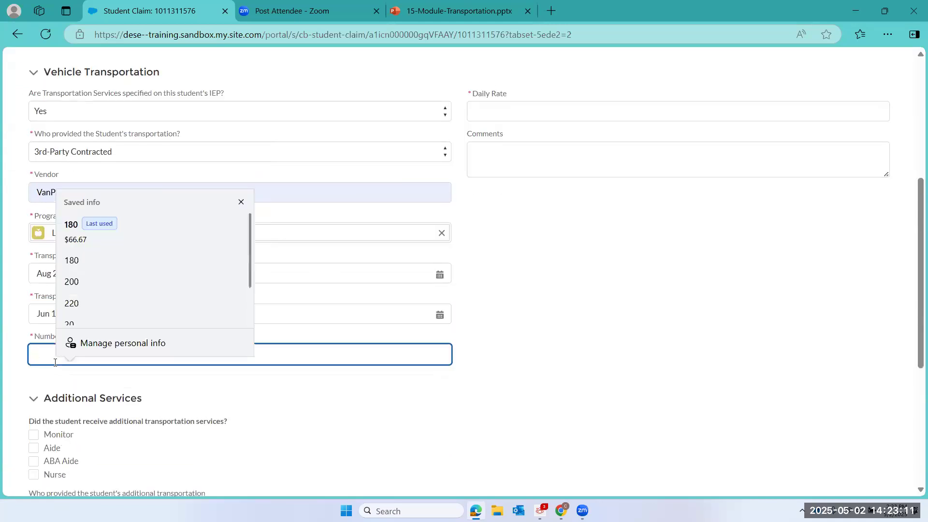
type("180")
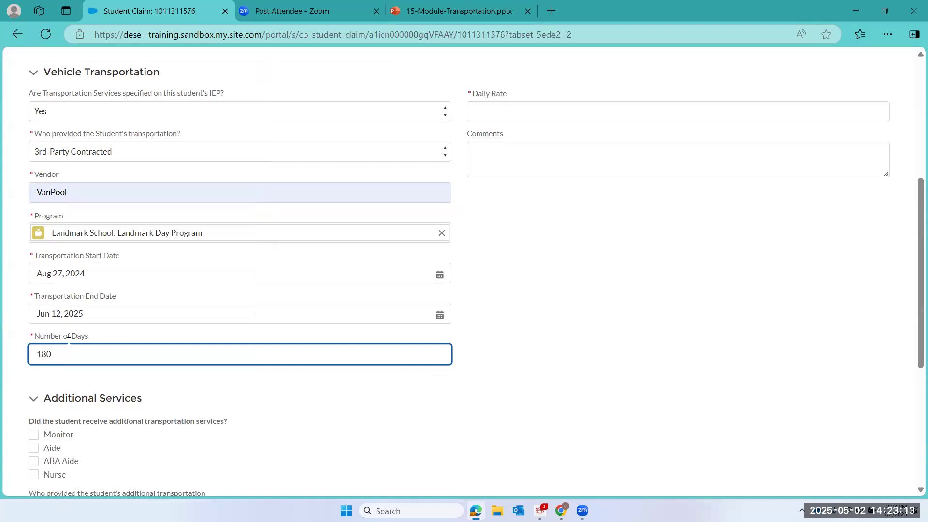
left_click(518, 109)
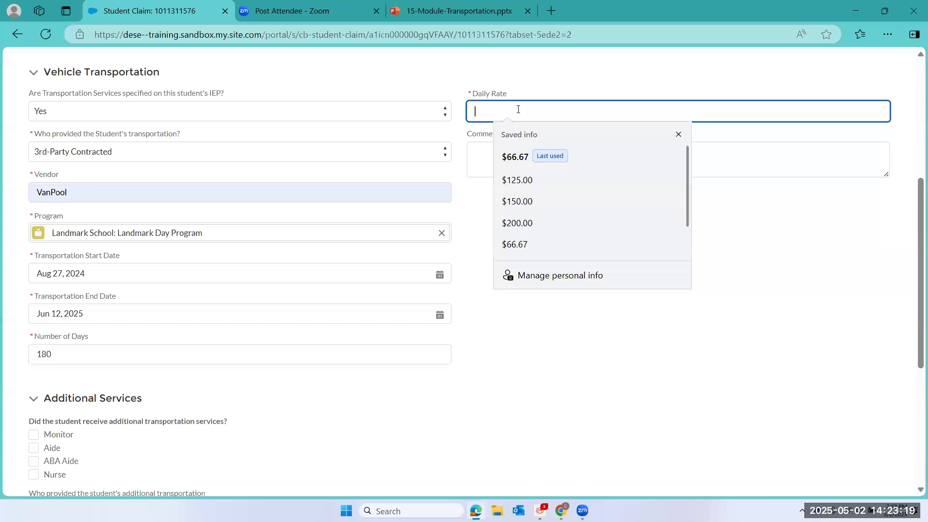
type("$125")
left_click(605, 273)
Add a Nurse as an additional transportation service, provided by 3rd-Party Contracted
scroll(292, 238, "down", 2)
left_click(34, 364)
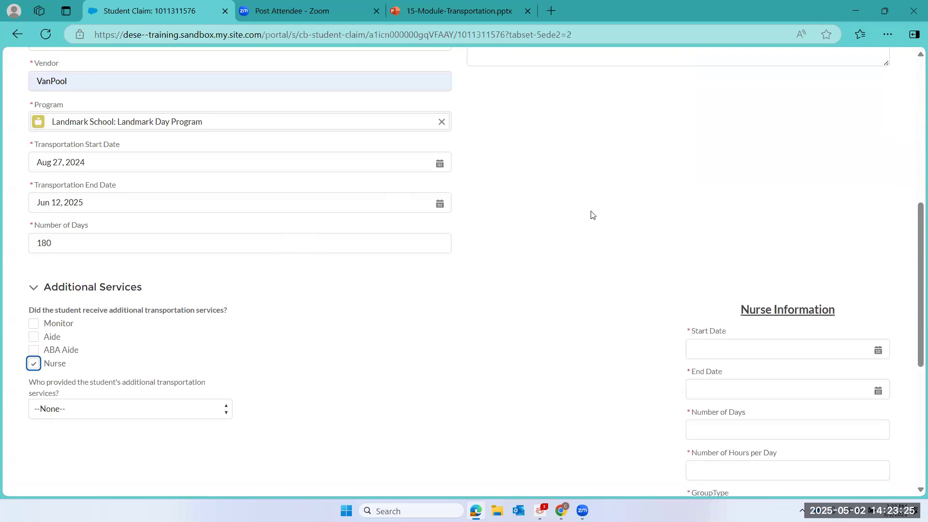
scroll(414, 344, "down", 2)
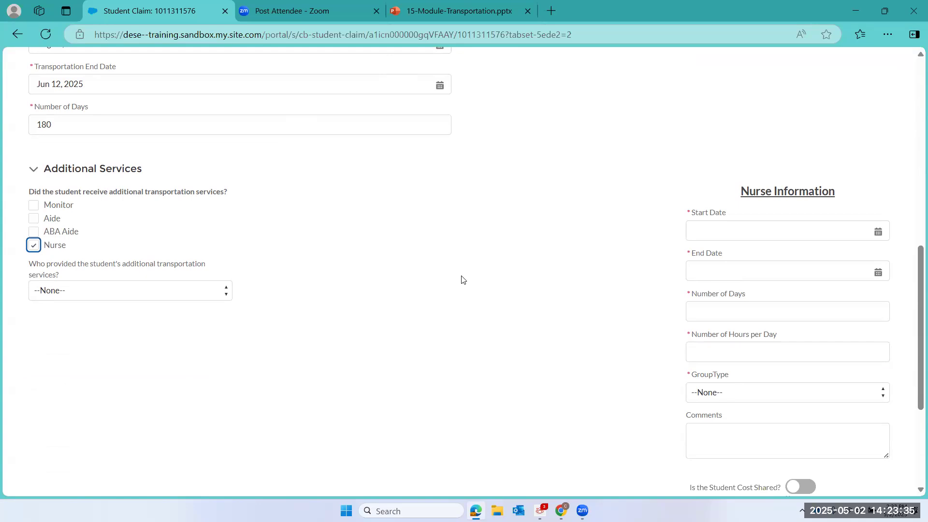
left_click(222, 291)
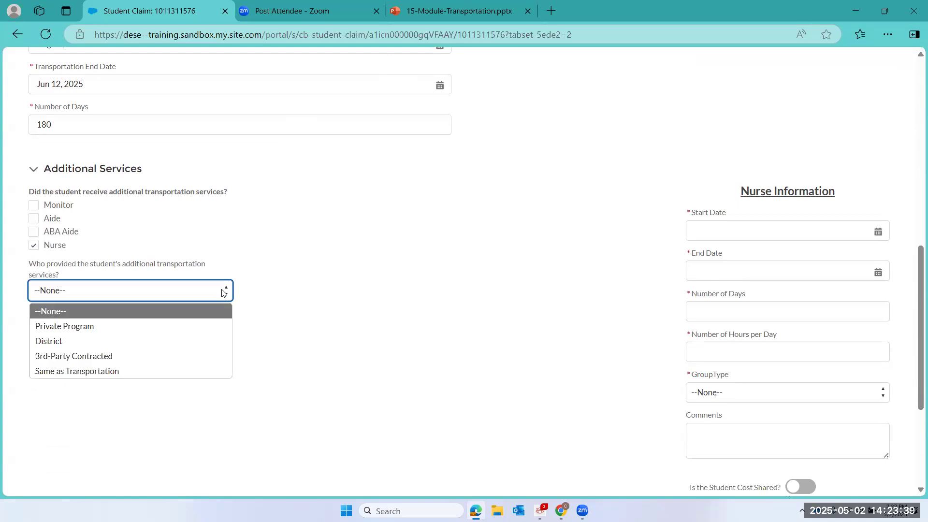
left_click(188, 353)
scroll(549, 293, "down", 2)
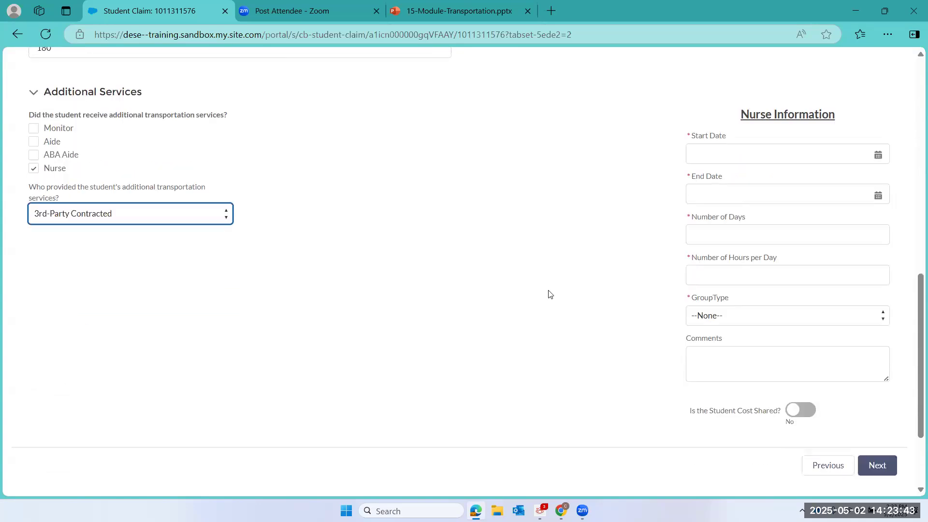
left_click(224, 219)
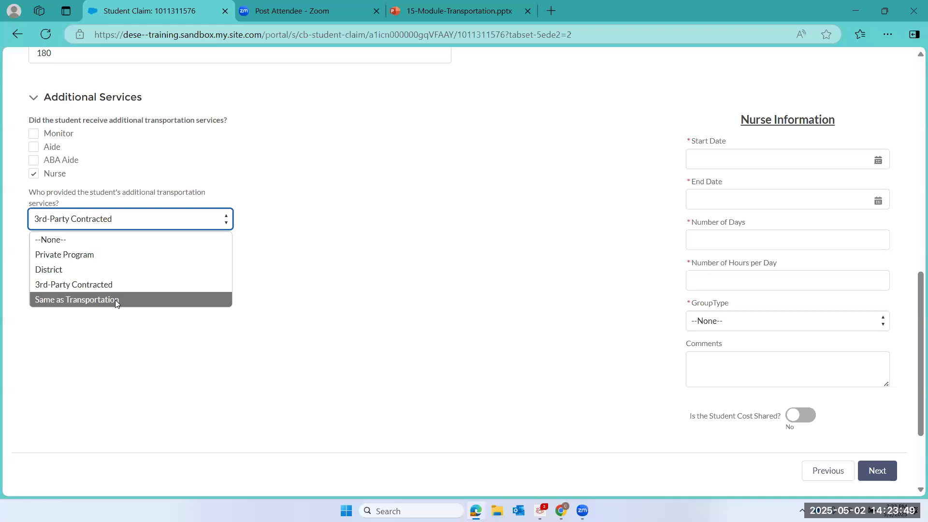
left_click(125, 221)
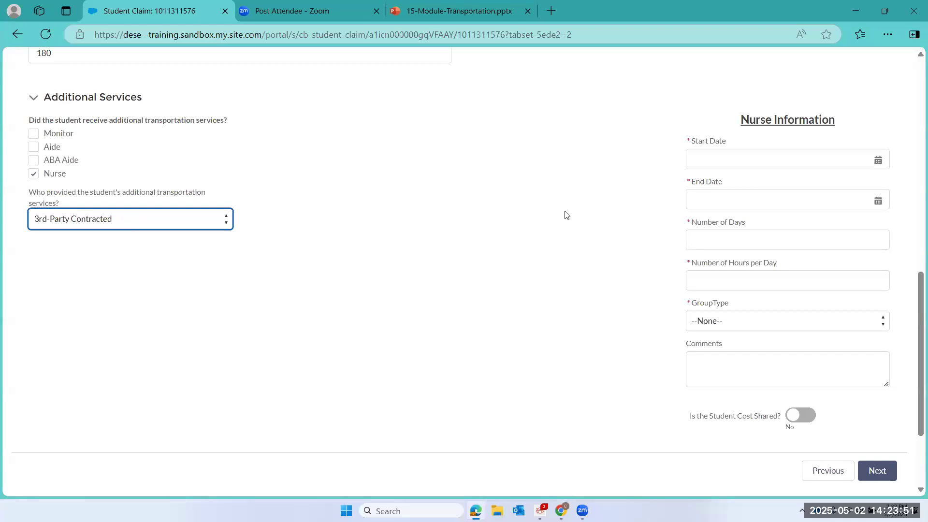
Set the nurse service dates from 8/27/2024 to 6/12/2025 and its number of days to 180
left_click(726, 158)
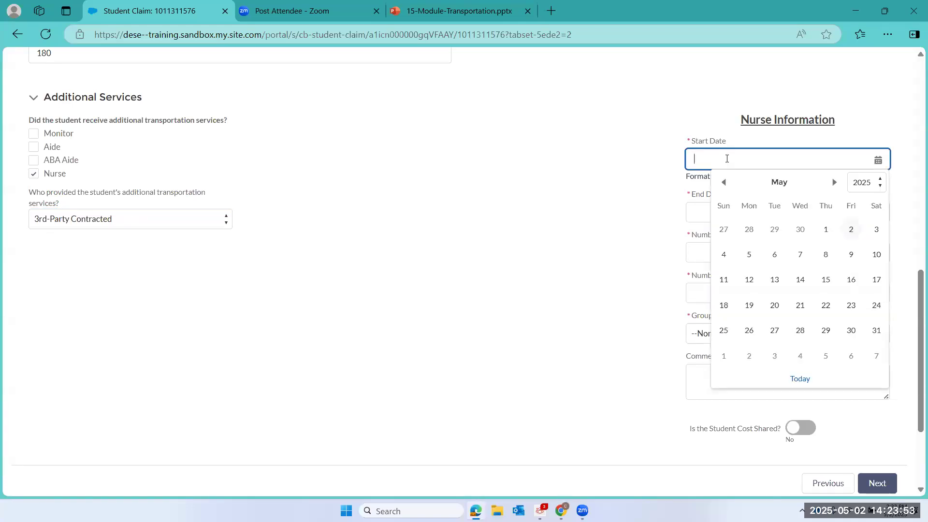
type("8/27/2024")
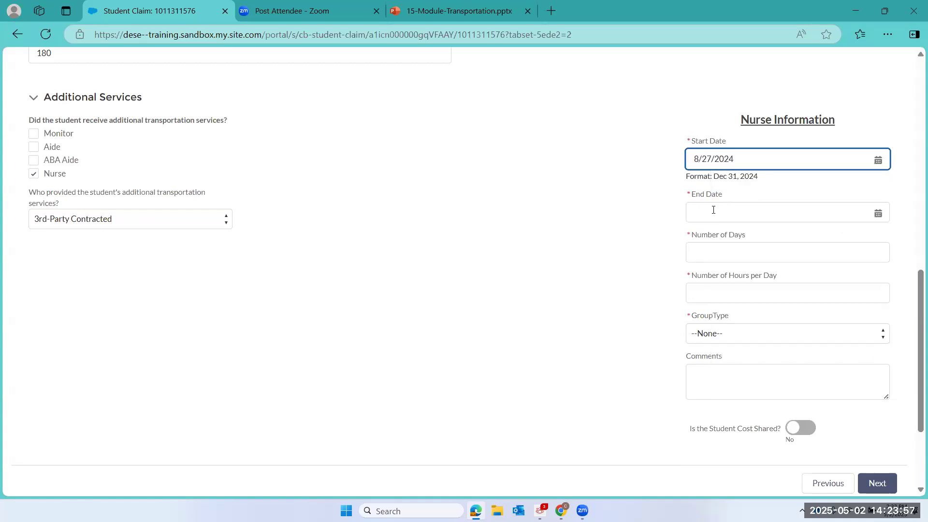
left_click(714, 209)
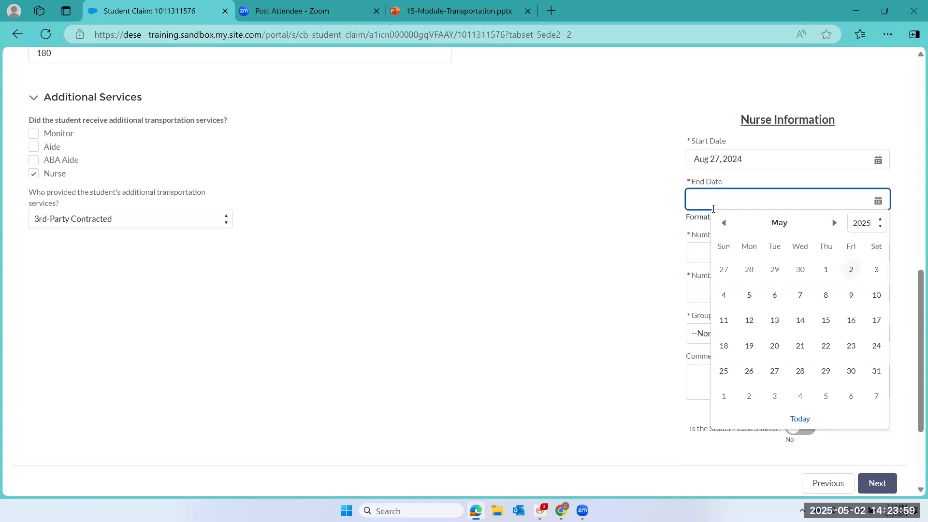
type("6/12/")
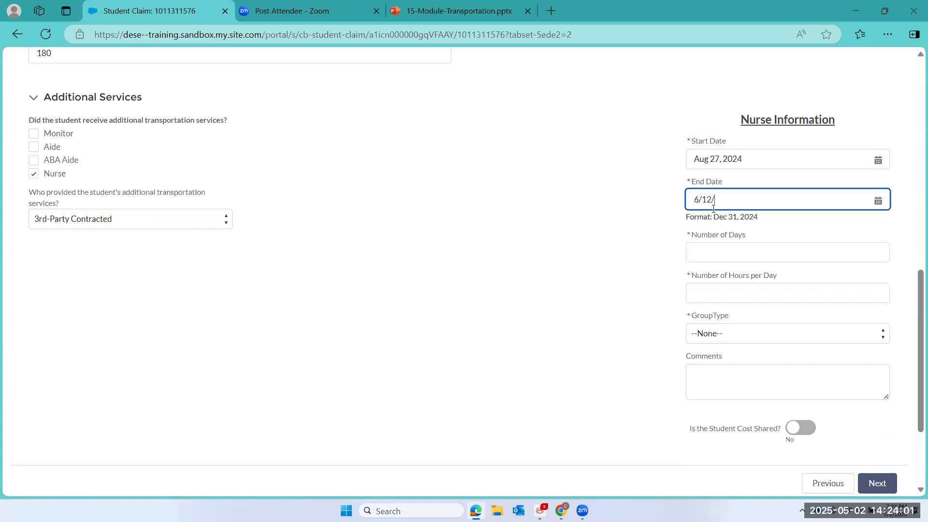
type("2025")
left_click(713, 248)
type("180")
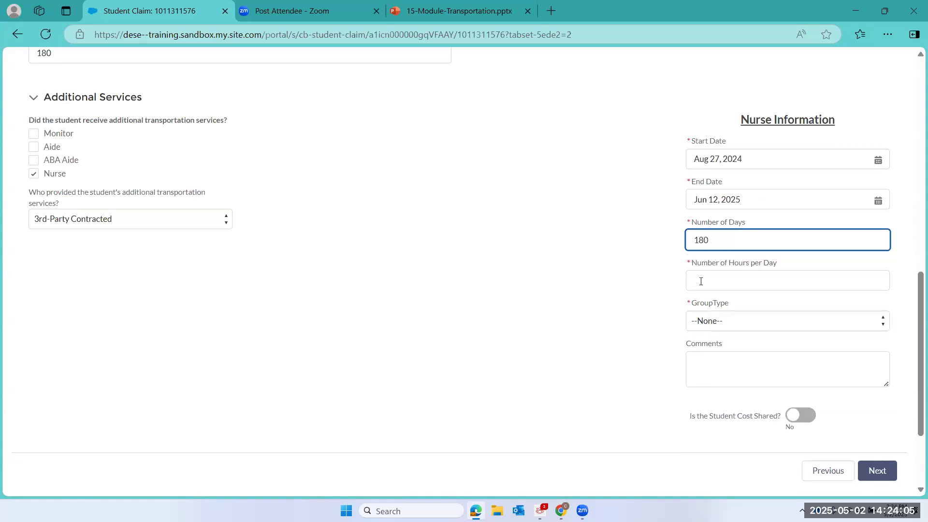
Set the nurse to 1 hour per day with group type Individual, and submit the placement
left_click(722, 283)
type("5")
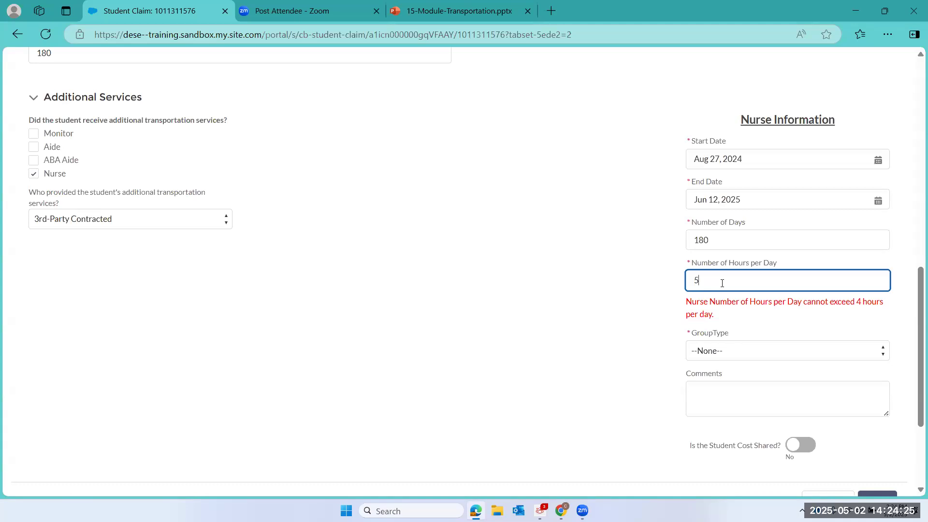
key("BackSpace")
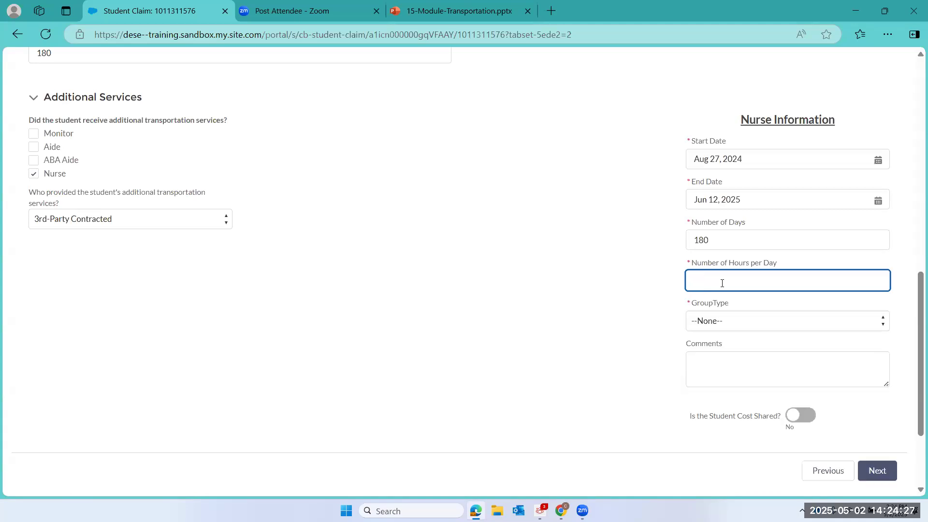
type("1")
left_click(704, 328)
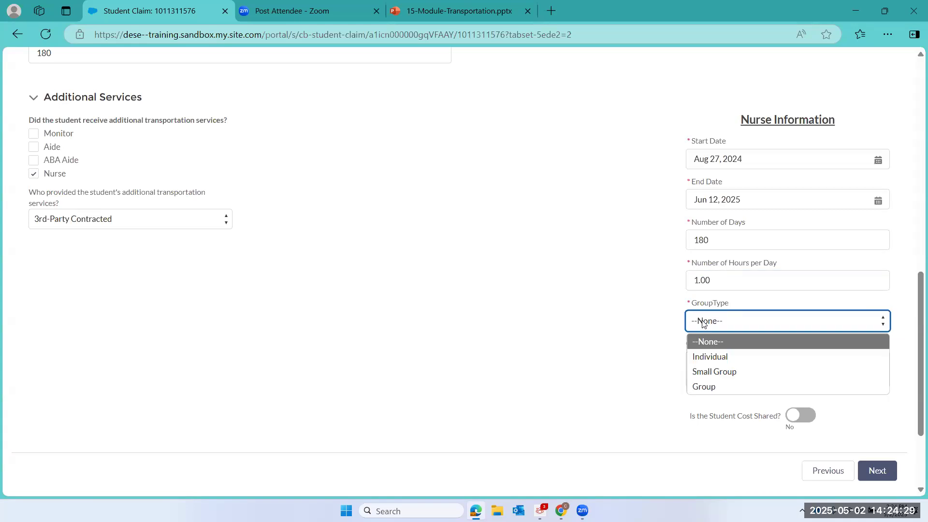
left_click(720, 359)
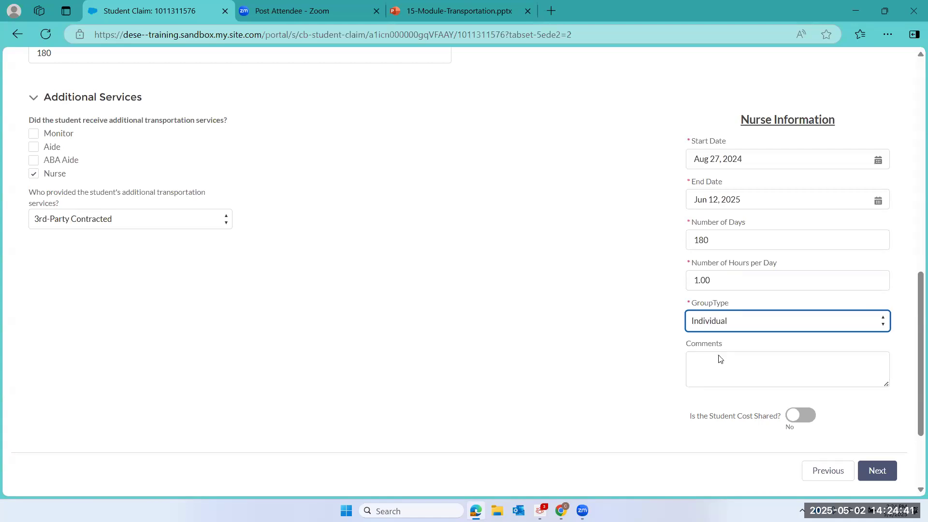
left_click(877, 471)
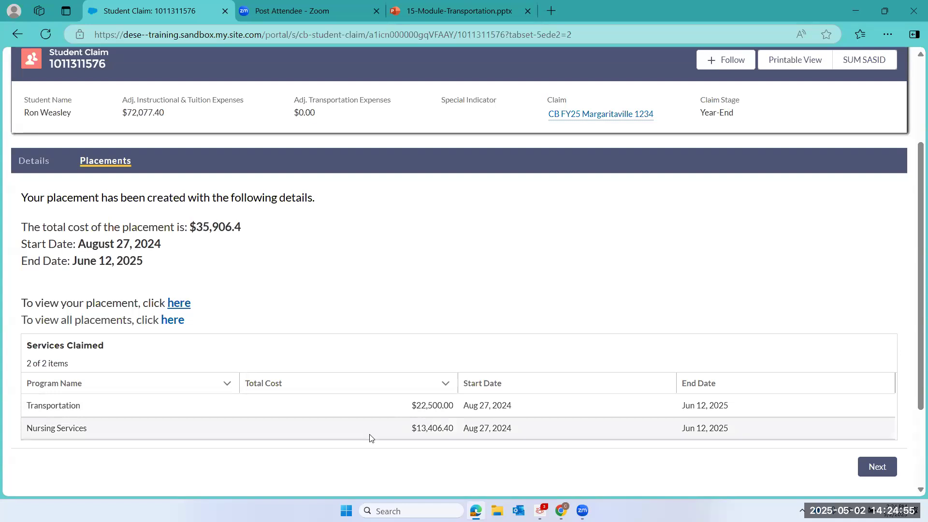
Reload the student claim and review the updated transportation figures in the Student Summary of its details
scroll(265, 271, "up", 1)
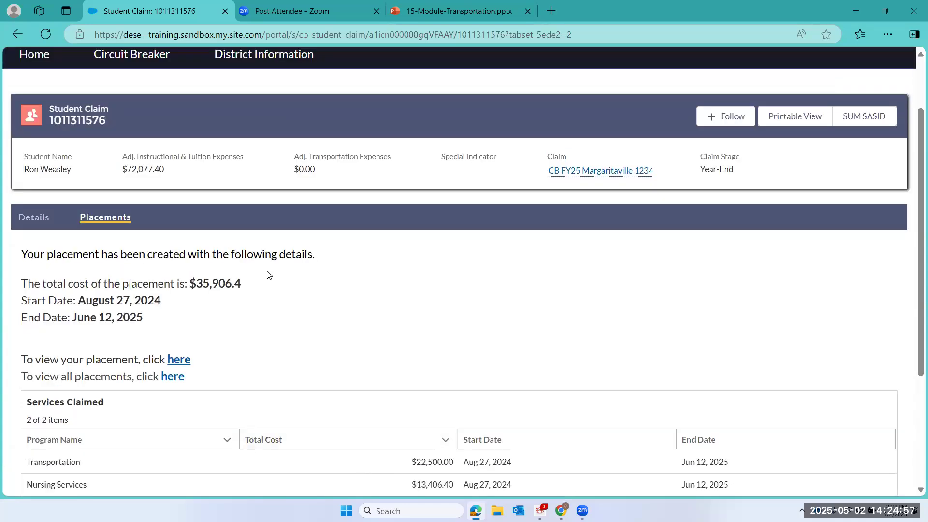
left_click(46, 34)
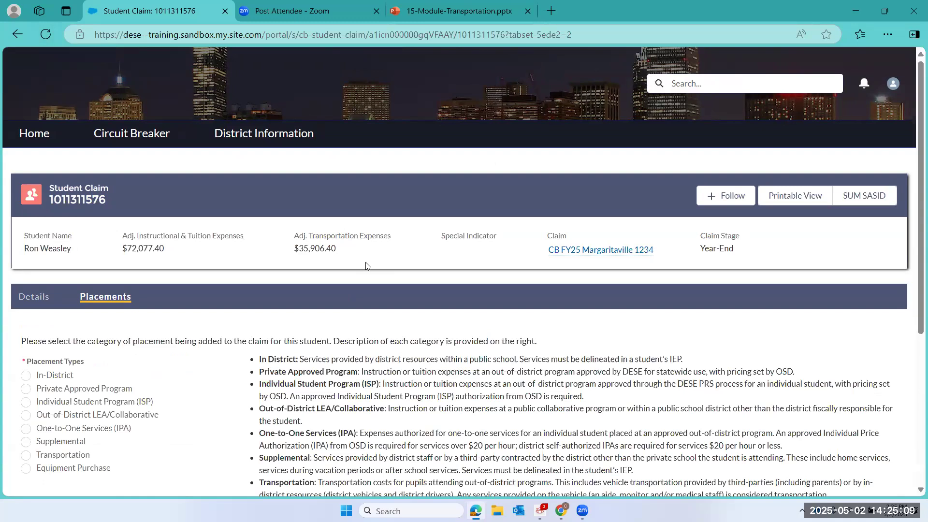
left_click(34, 297)
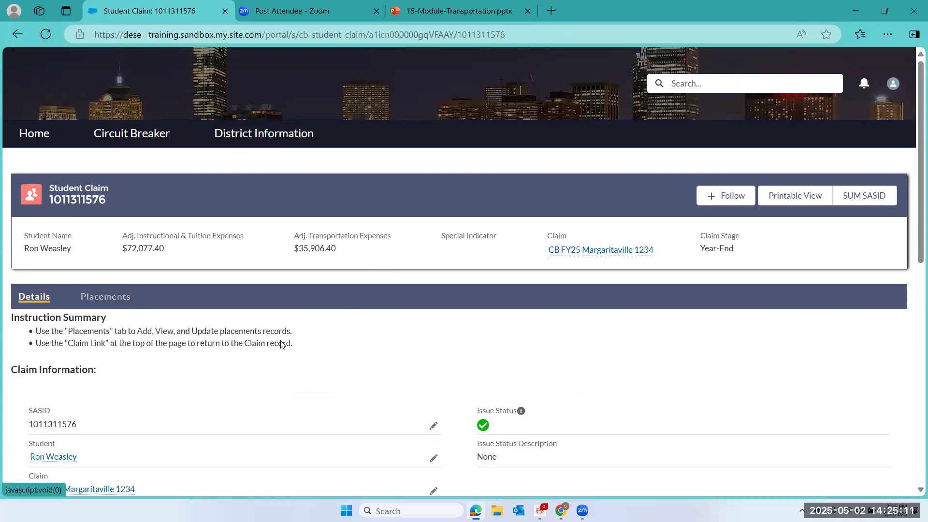
scroll(282, 344, "down", 10)
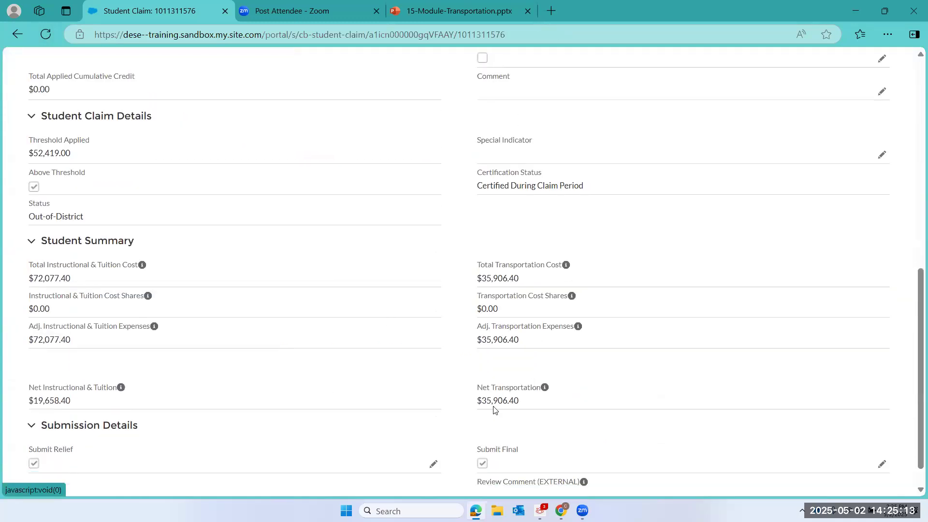
scroll(366, 367, "up", 7)
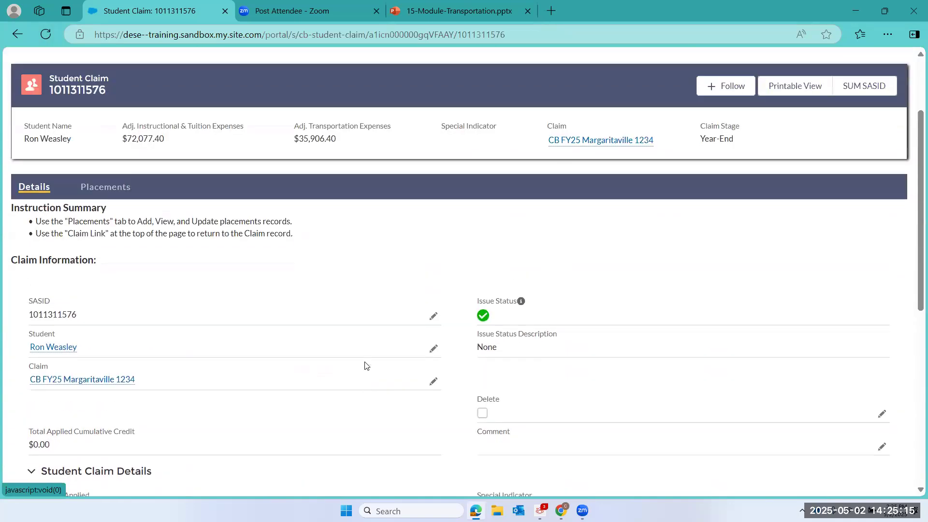
scroll(364, 366, "up", 3)
Return to the CB FY25 Margaritaville 1234 claim and open the ninth student's record in the Student Claims list
left_click(593, 252)
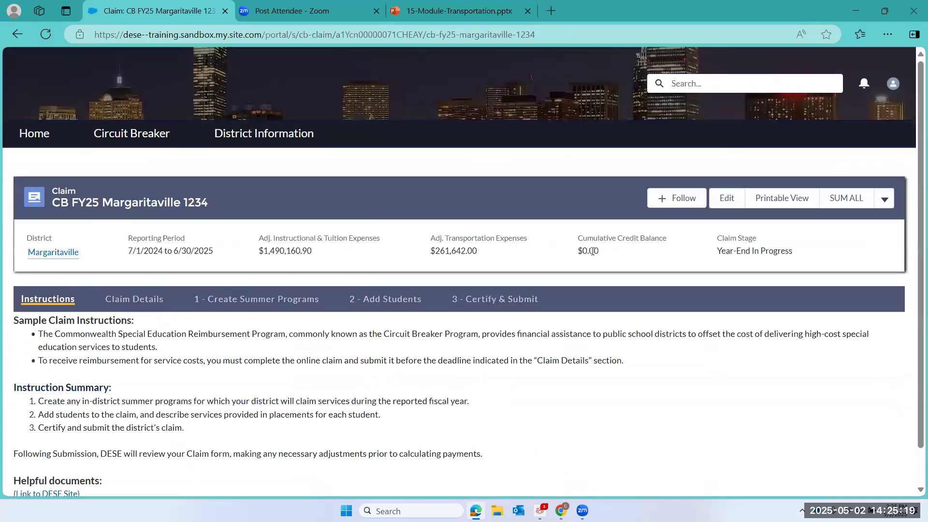
left_click(392, 300)
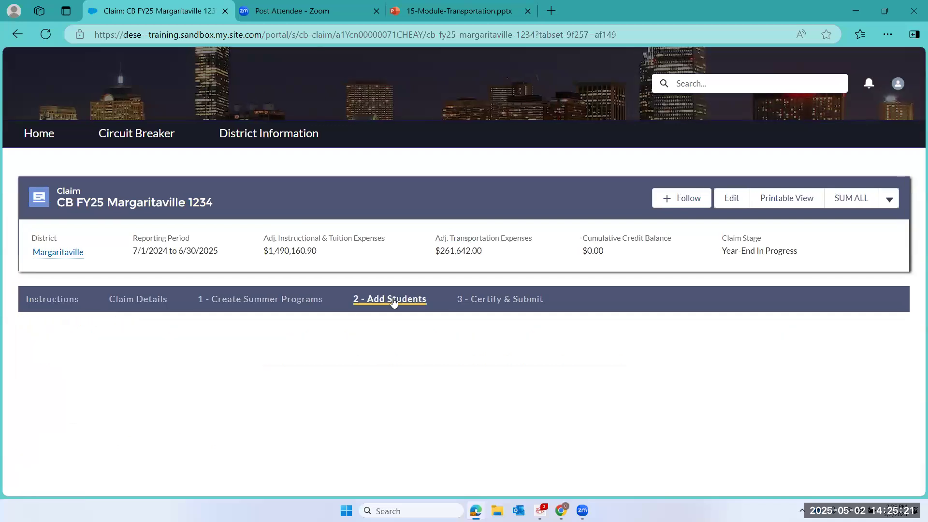
scroll(392, 301, "down", 10)
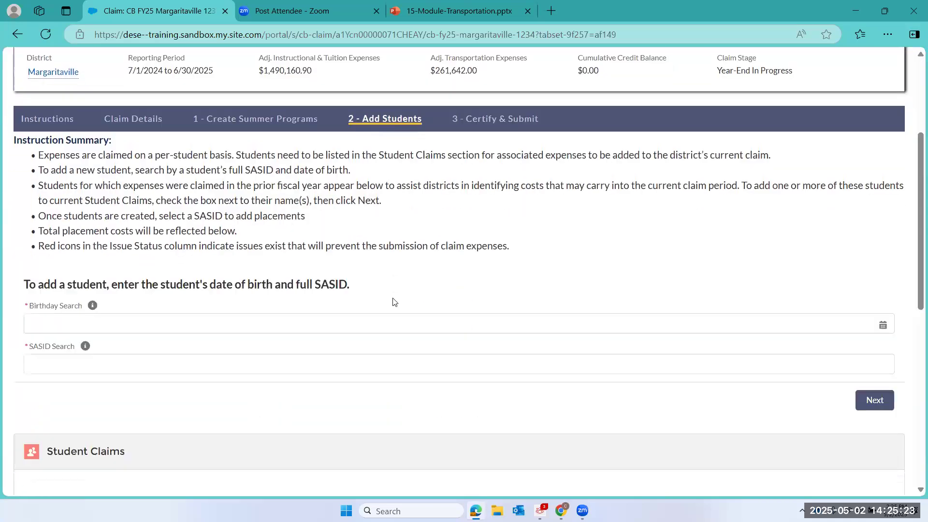
scroll(392, 300, "down", 2)
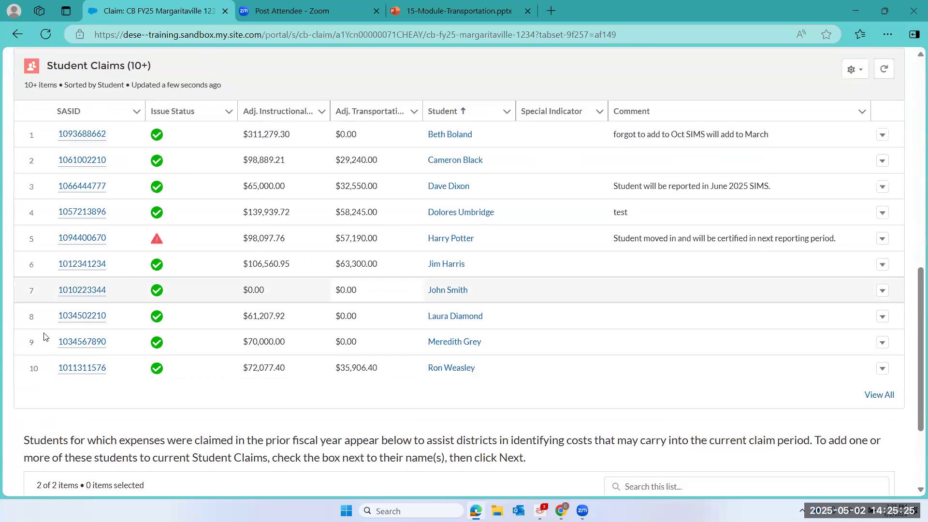
left_click(70, 343)
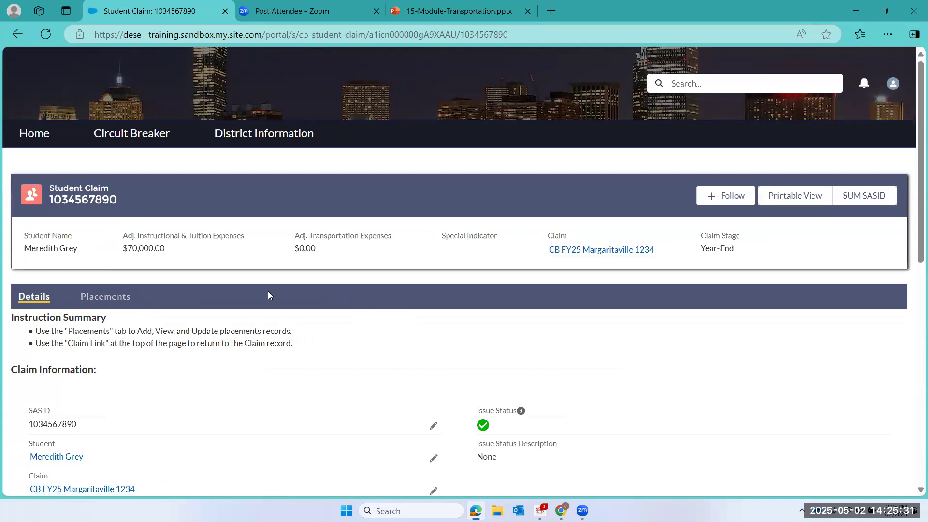
Check the student's claim details and start a new placement of type Transportation for the student
scroll(268, 293, "down", 7)
scroll(269, 294, "down", 2)
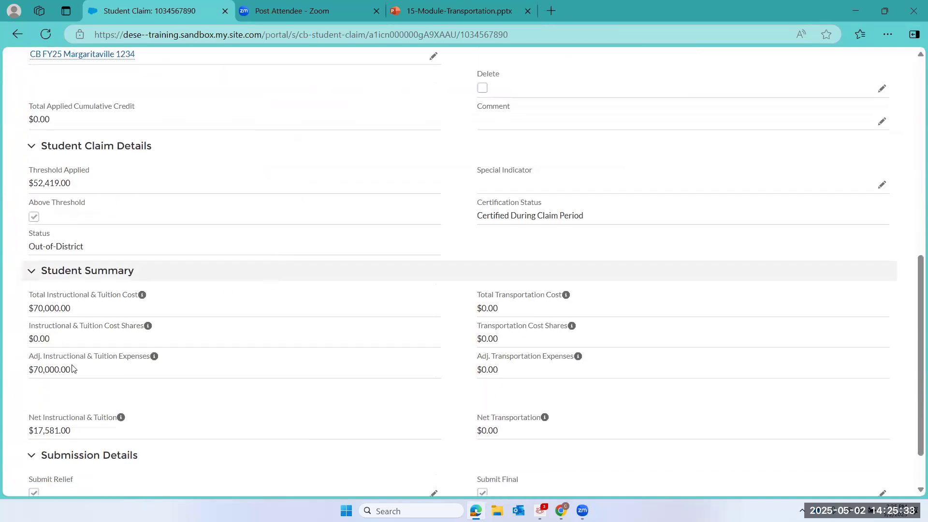
scroll(178, 385, "up", 5)
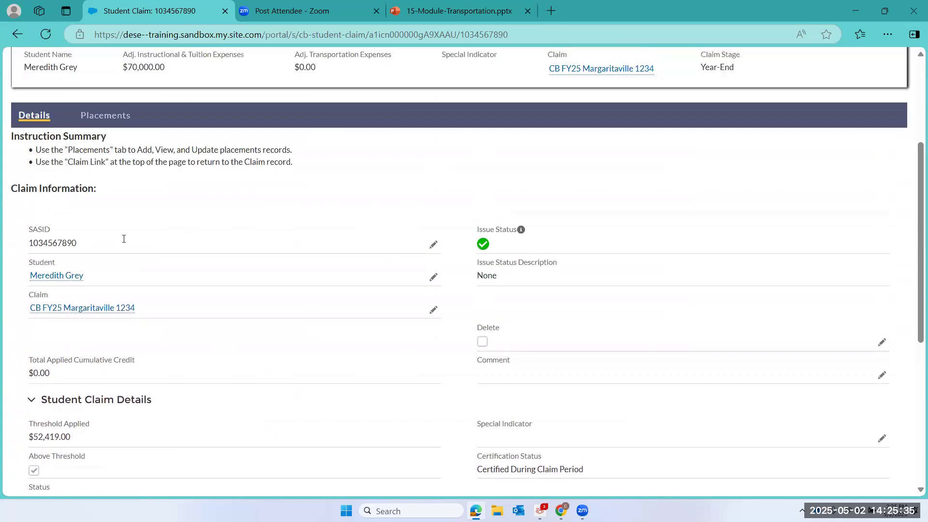
left_click(105, 116)
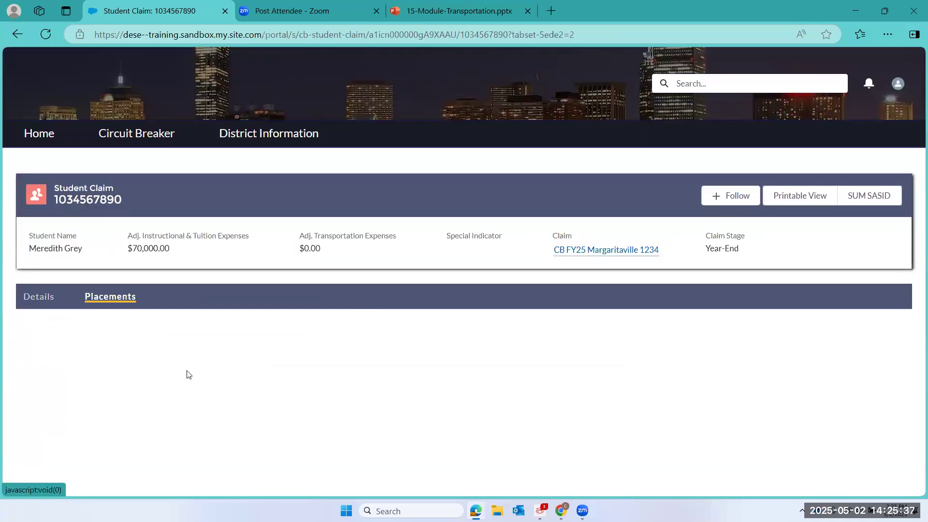
scroll(189, 375, "down", 5)
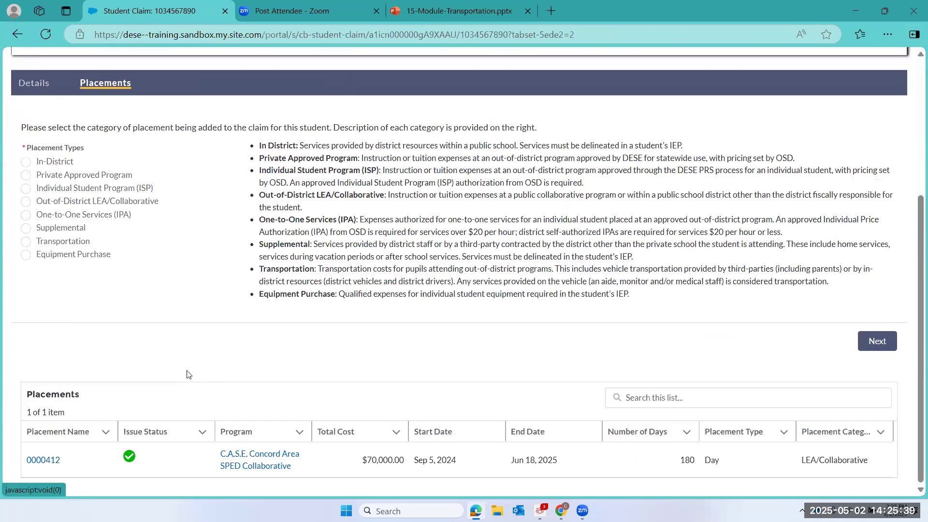
scroll(189, 374, "up", 2)
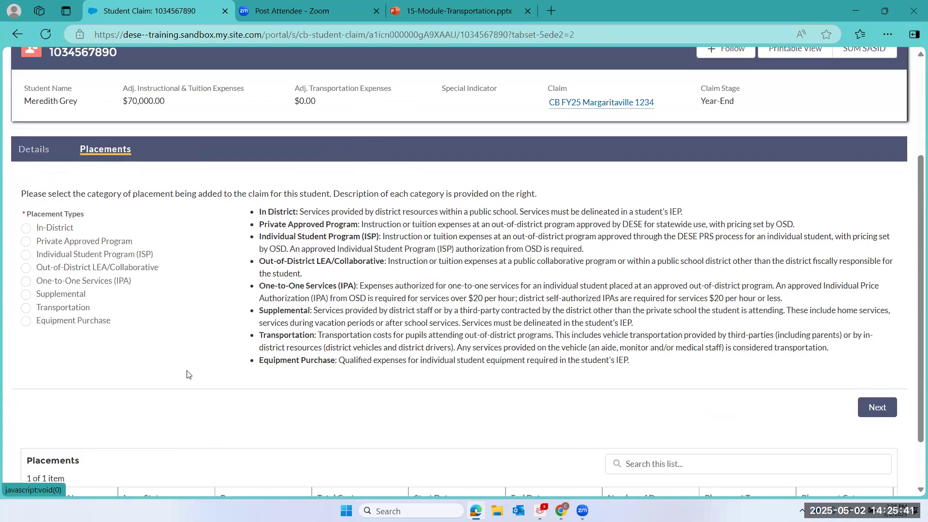
left_click(54, 342)
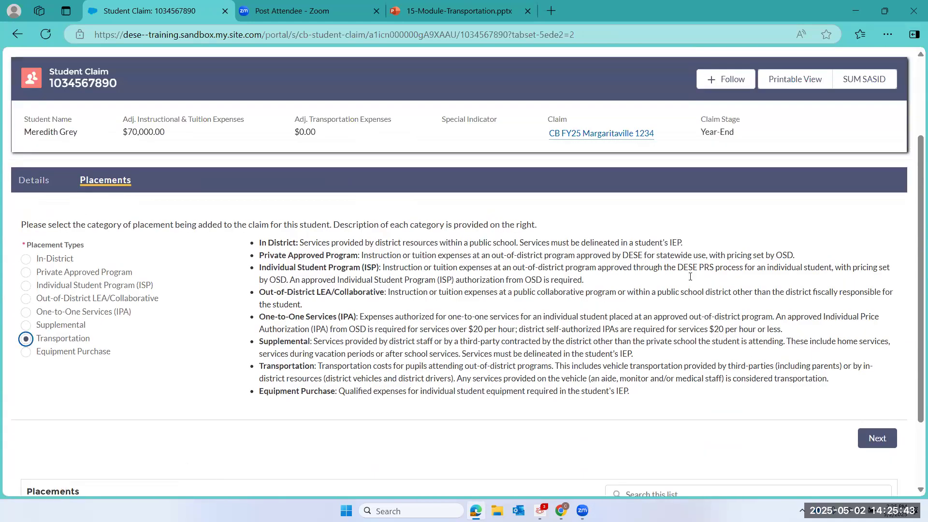
left_click(877, 440)
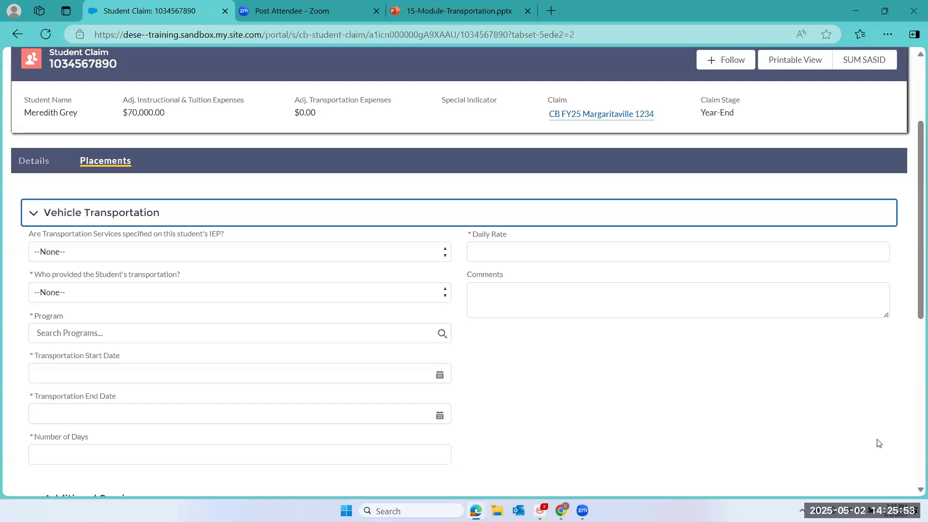
Switch to the 15-Module-Transportation presentation and examine slides 12 and 13 on finding the district transport daily rate
left_click(470, 12)
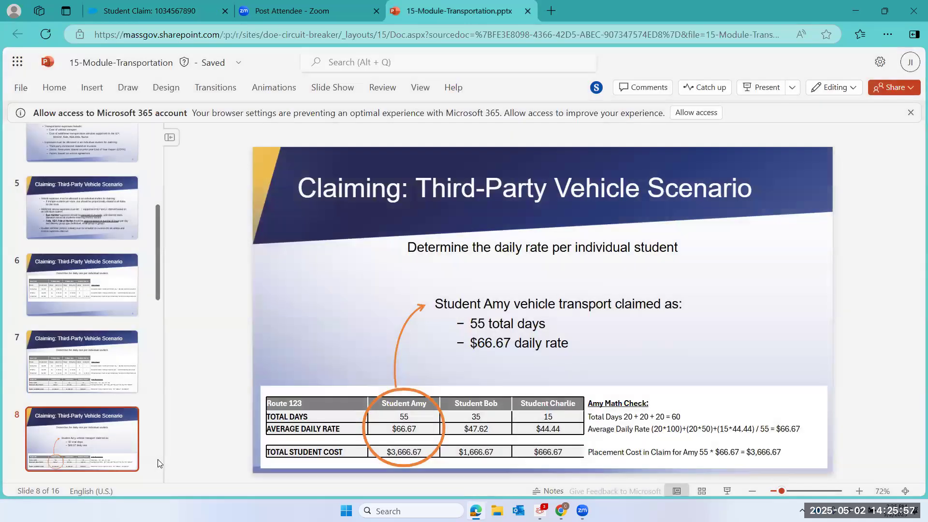
scroll(117, 455, "down", 3)
scroll(117, 455, "down", 3)
left_click(96, 367)
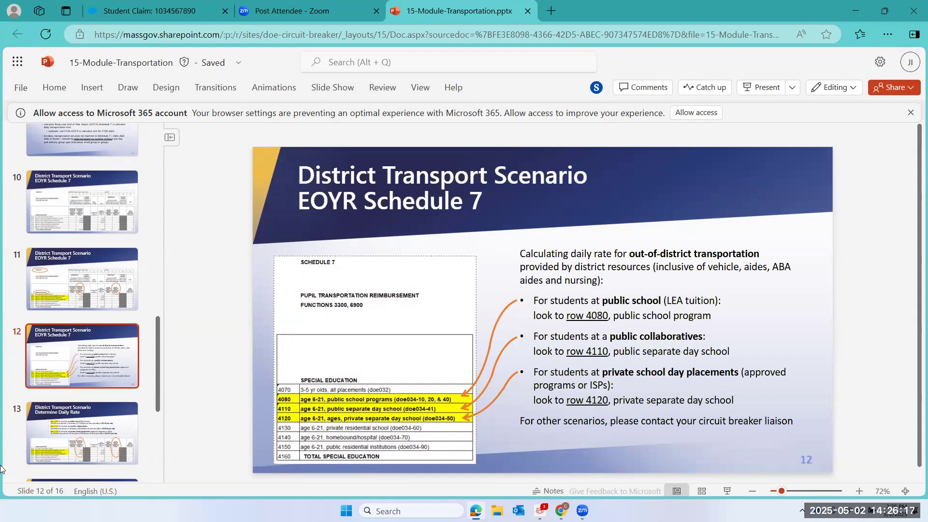
key("Page_Down")
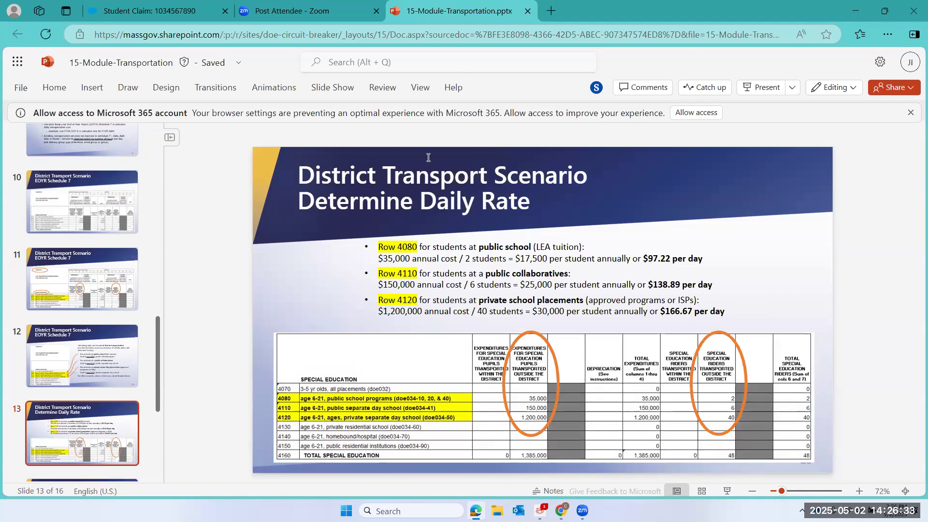
Back in the student claim, set IEP transportation services to Yes and the provider to District Resources (based on EOYR Schedule 7)
left_click(141, 14)
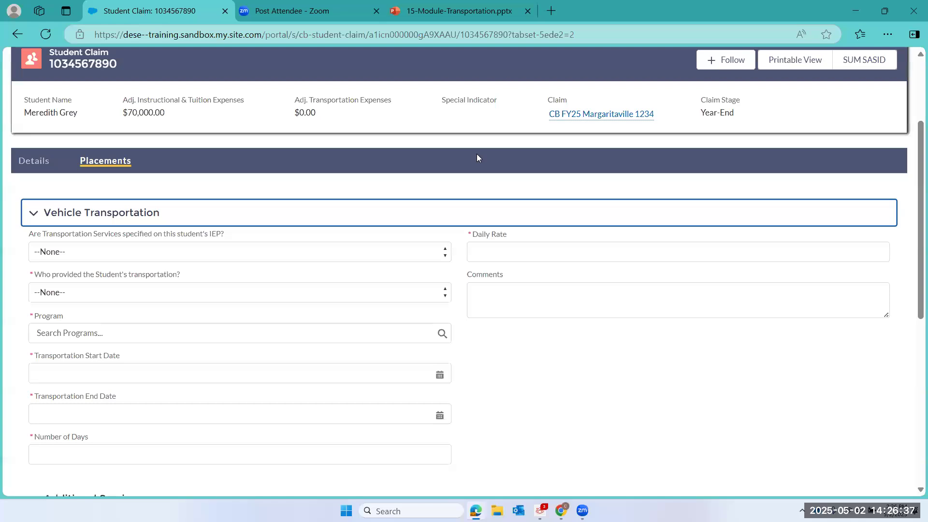
scroll(406, 327, "down", 1)
scroll(406, 328, "up", 2)
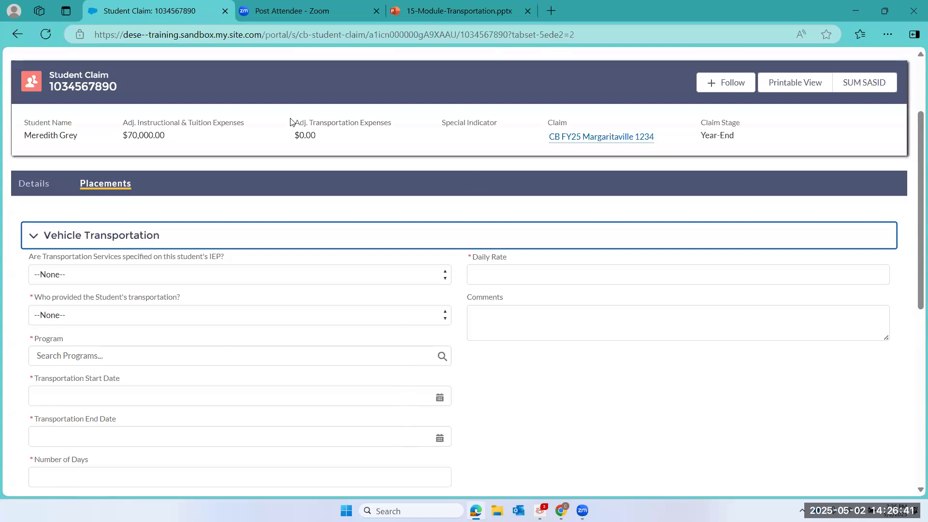
scroll(410, 317, "down", 1)
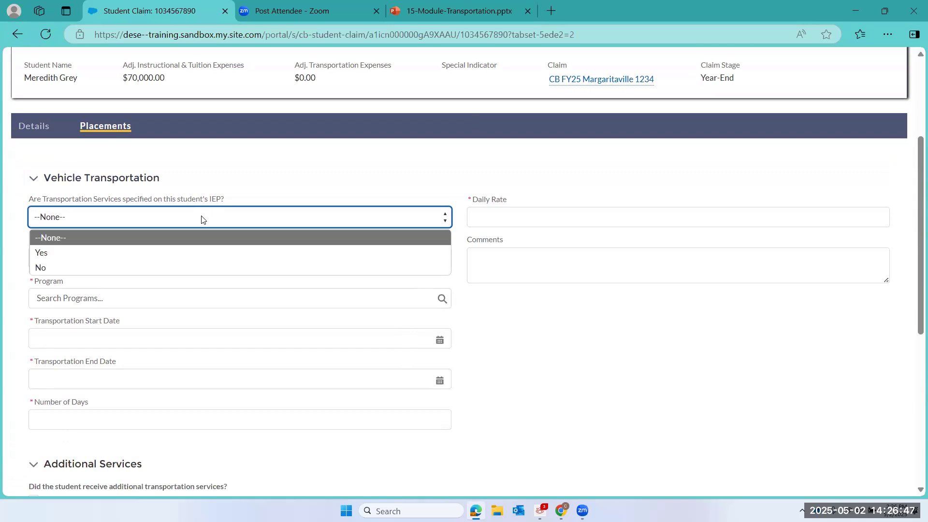
left_click(166, 252)
left_click(168, 255)
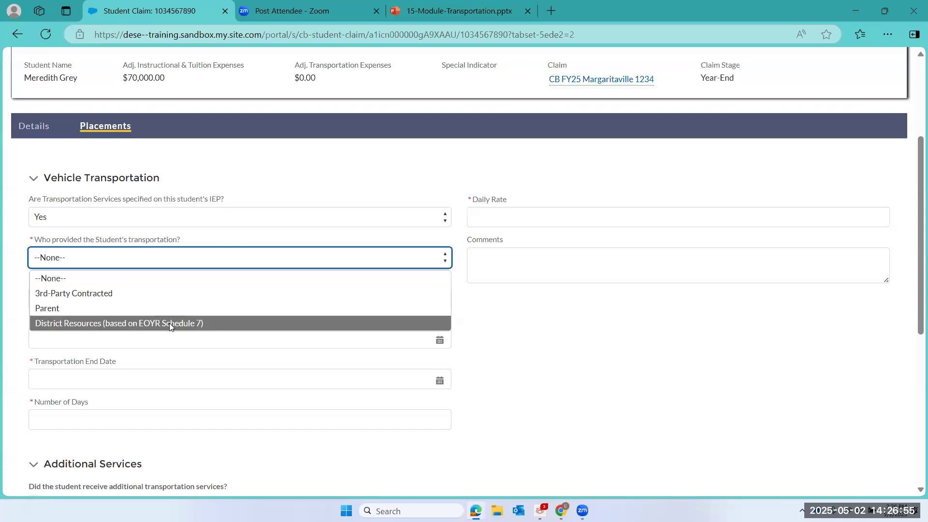
left_click(169, 322)
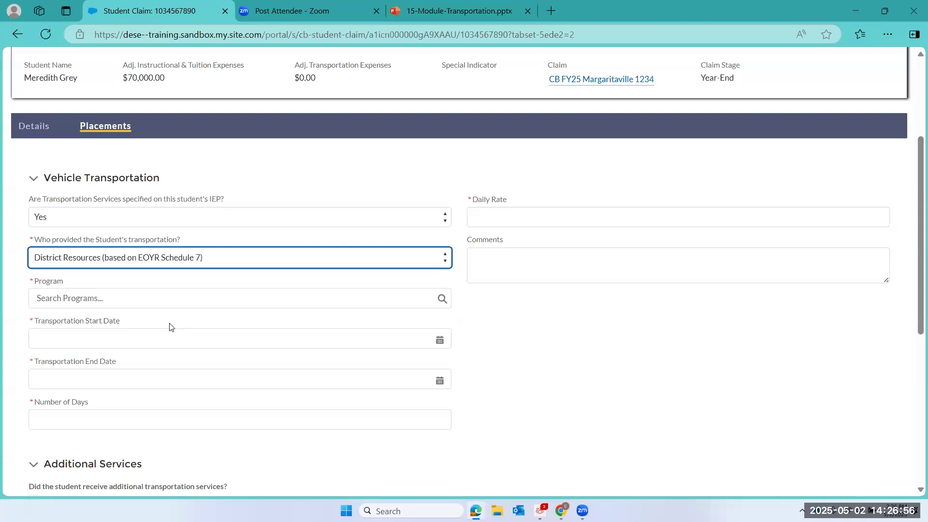
Search for CASE and choose C.A.S.E. Concord Area SPED Collaborative as the transportation program
left_click(142, 299)
type("CASE")
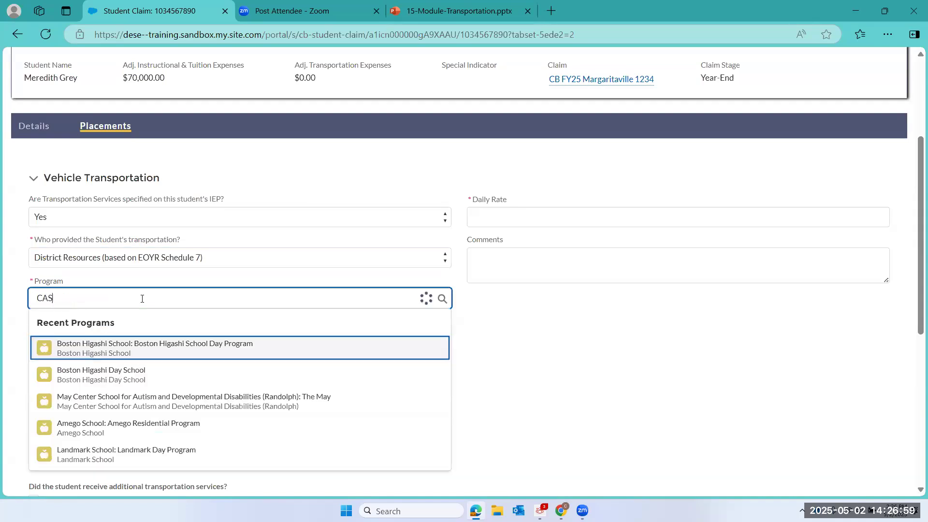
left_click(138, 338)
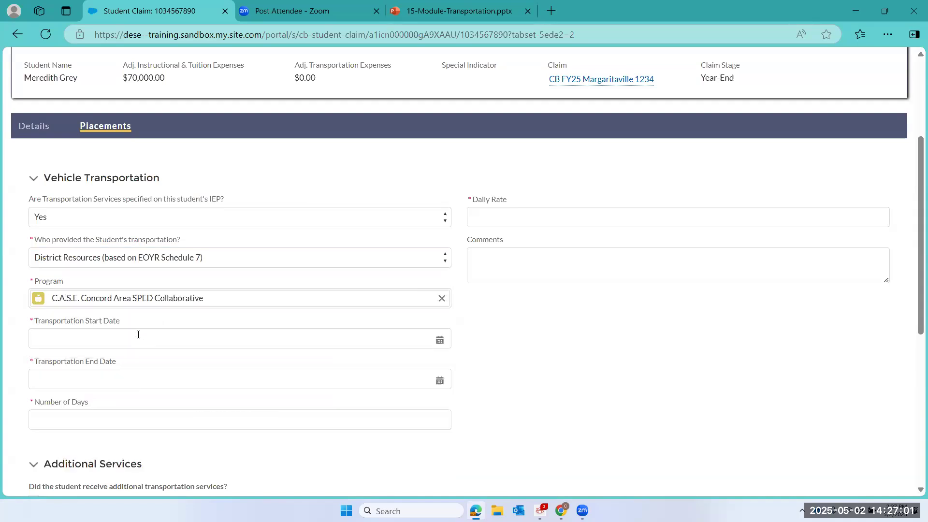
Set the transportation dates from 9/5/2024 to 6/18/2025 and the number of days to 180
left_click(138, 335)
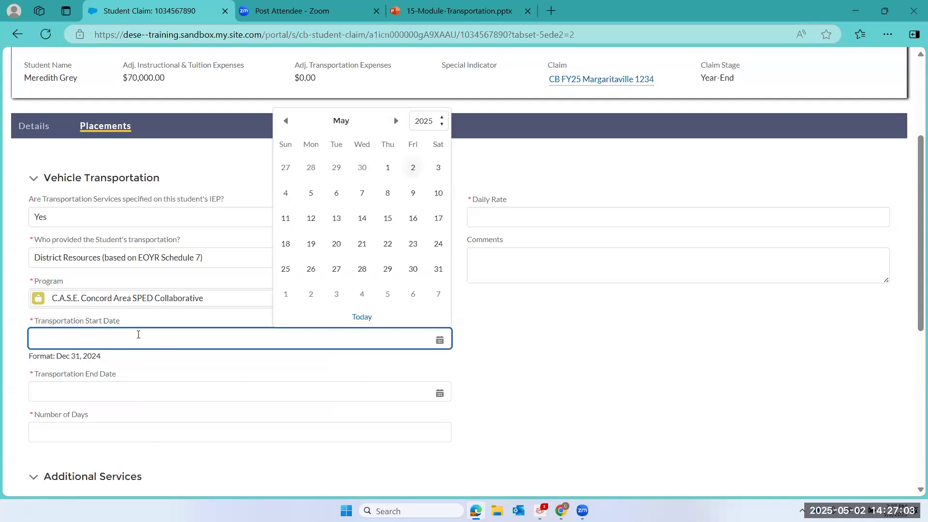
type("9")
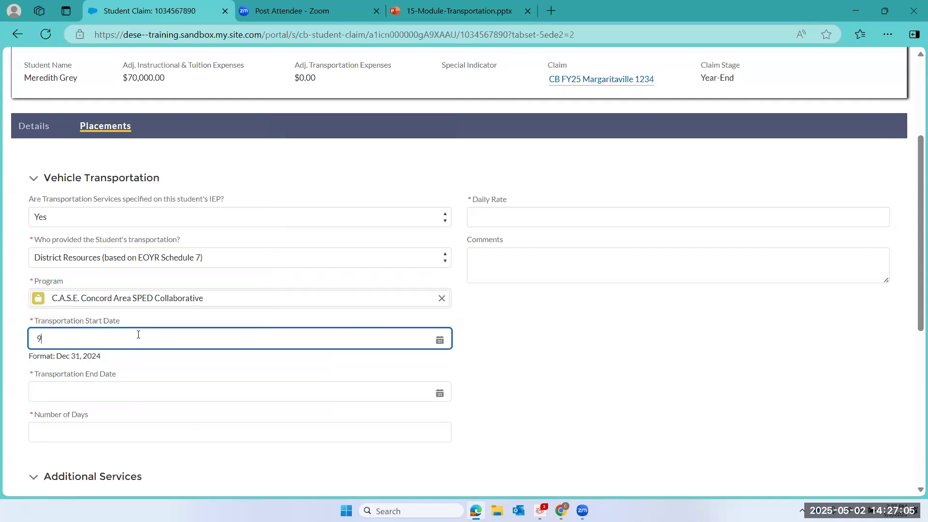
type("/5/2024")
left_click(74, 393)
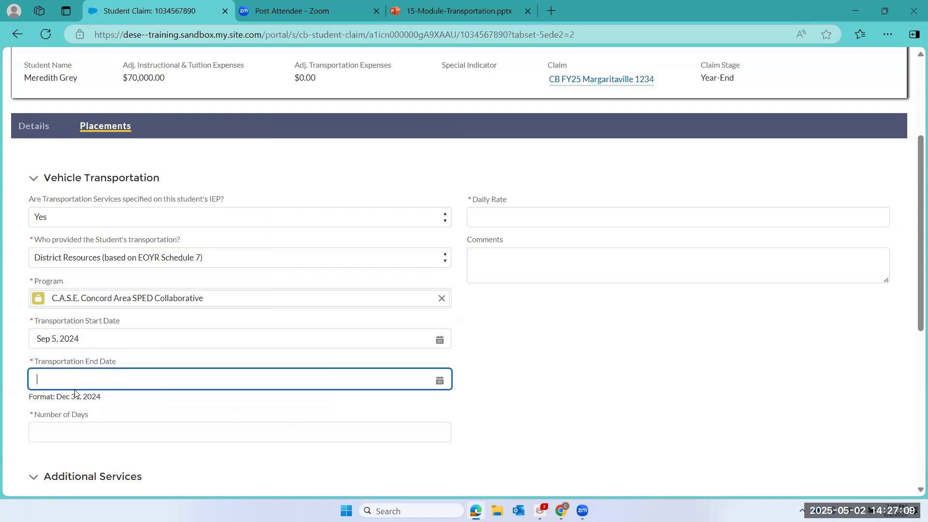
type("6/18/2025")
left_click(57, 431)
type("180")
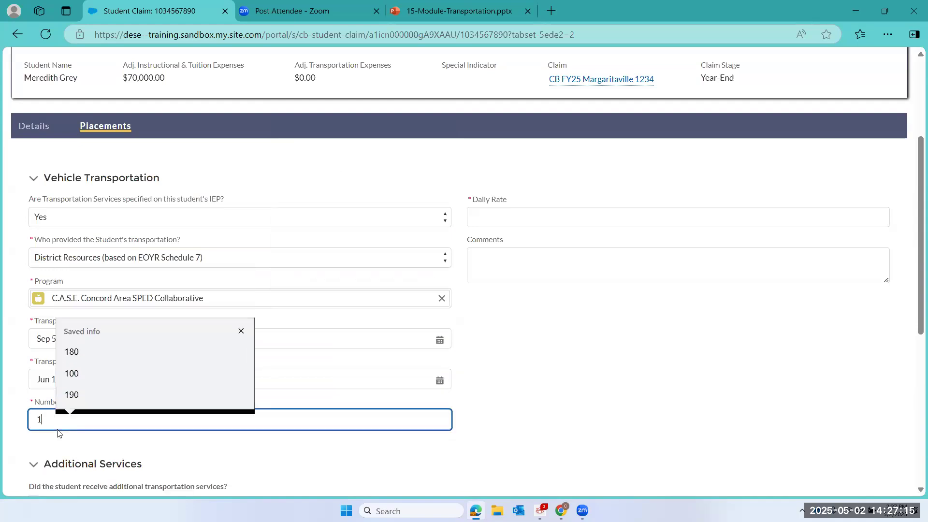
Set the daily rate to $138.89 and submit the placement without additional services or cost sharing
left_click(492, 213)
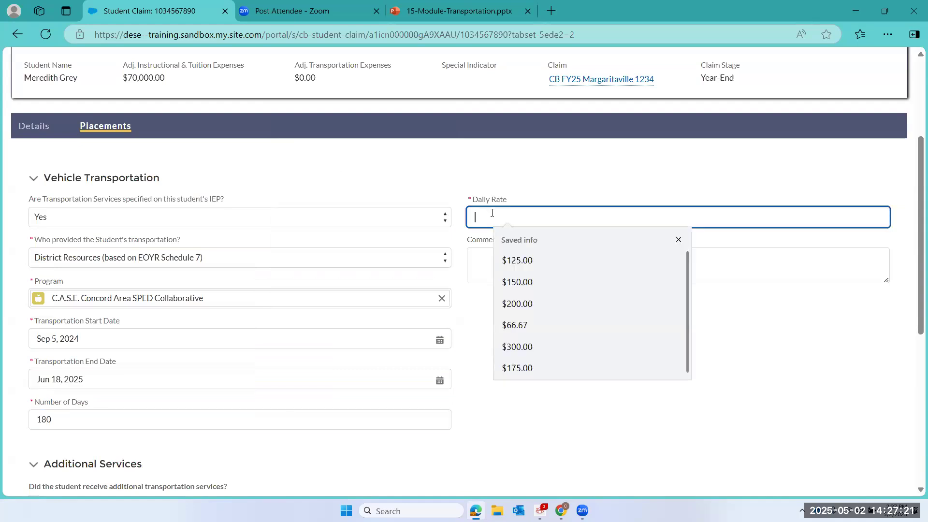
type("138.")
key("Tab")
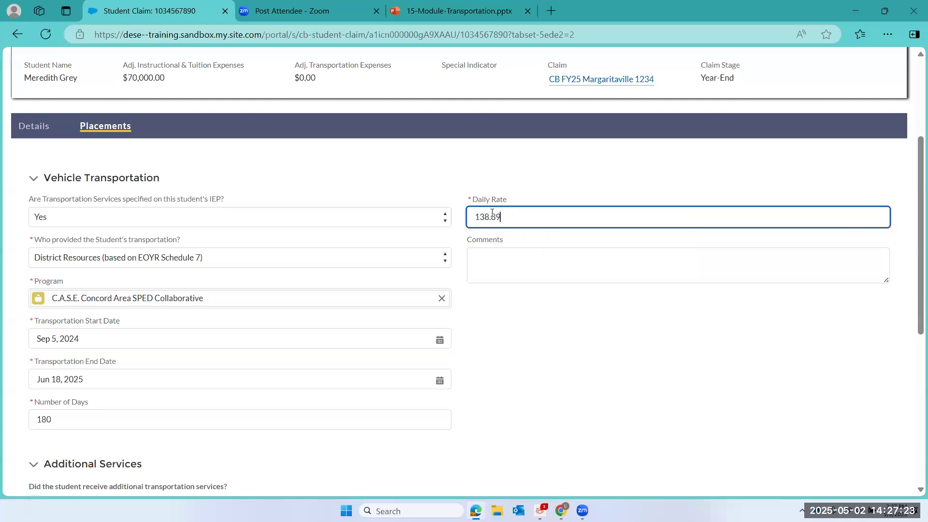
left_click(568, 351)
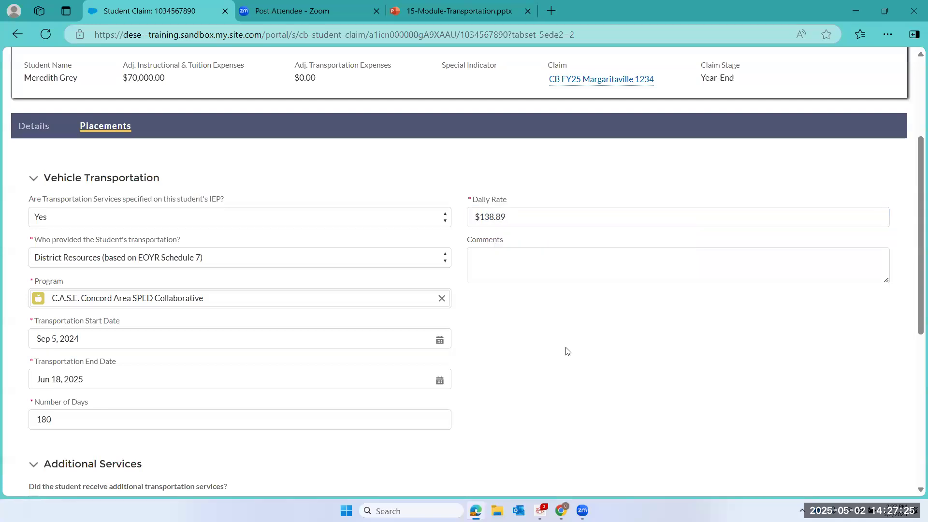
scroll(567, 351, "down", 3)
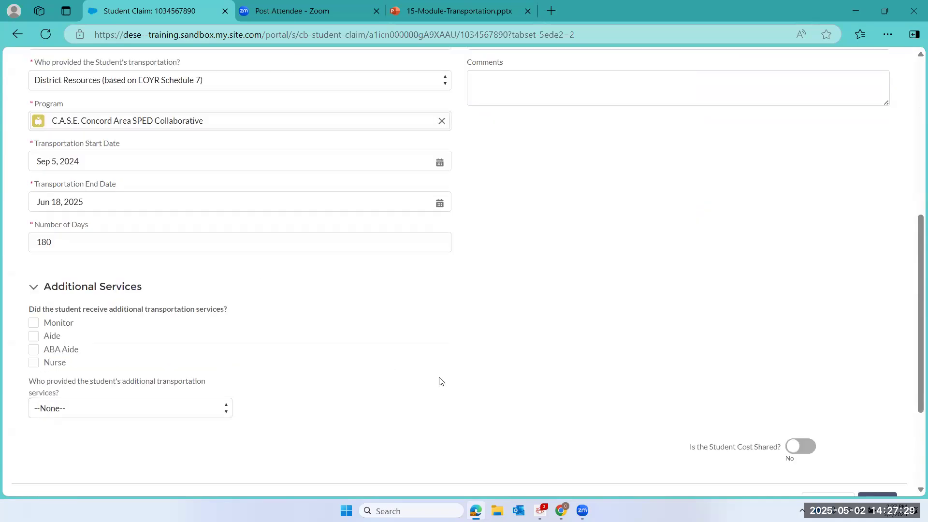
scroll(438, 379, "down", 1)
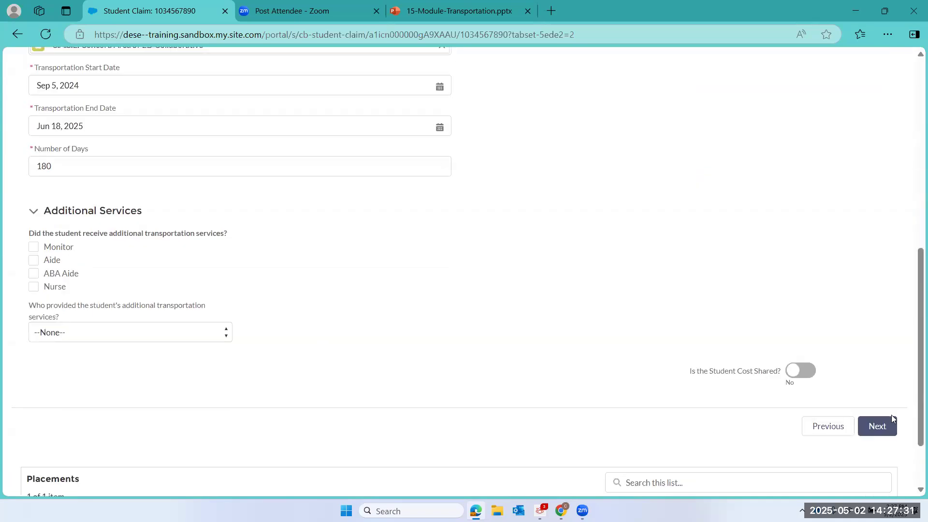
left_click(875, 426)
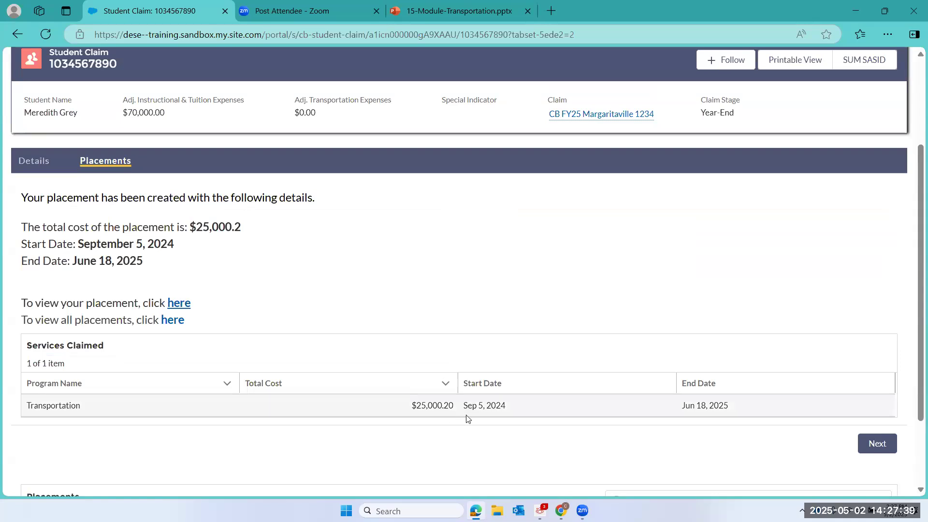
Reload the student claim and review the adjusted transportation expenses and the list of placements
scroll(466, 415, "up", 1)
scroll(466, 418, "up", 2)
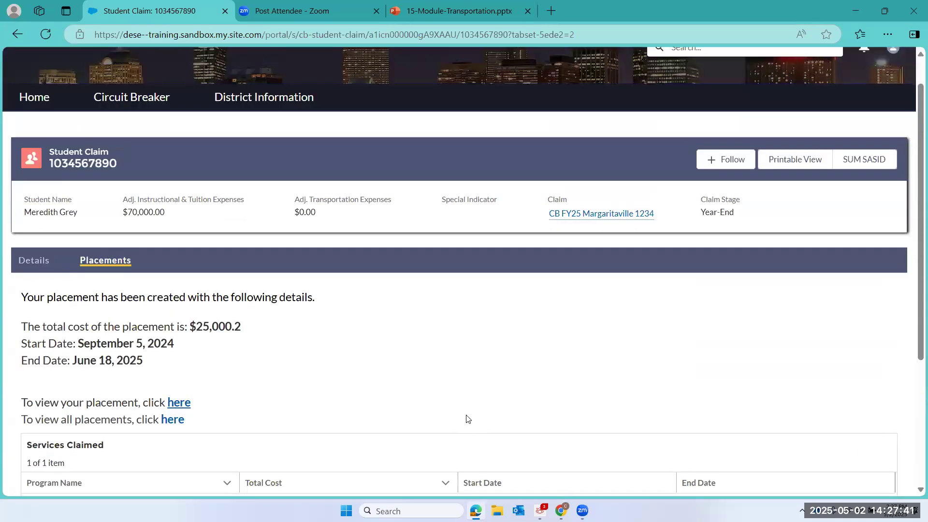
left_click(47, 34)
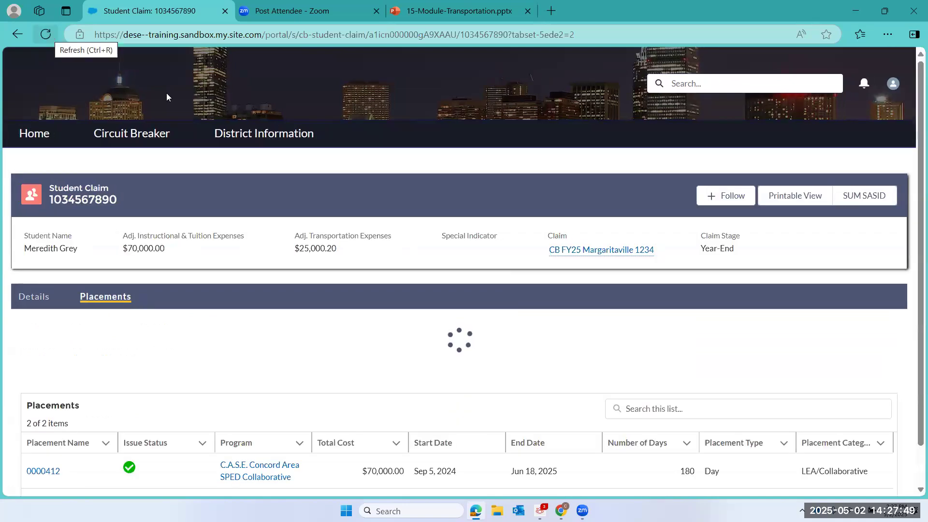
scroll(275, 248, "down", 1)
scroll(275, 249, "down", 5)
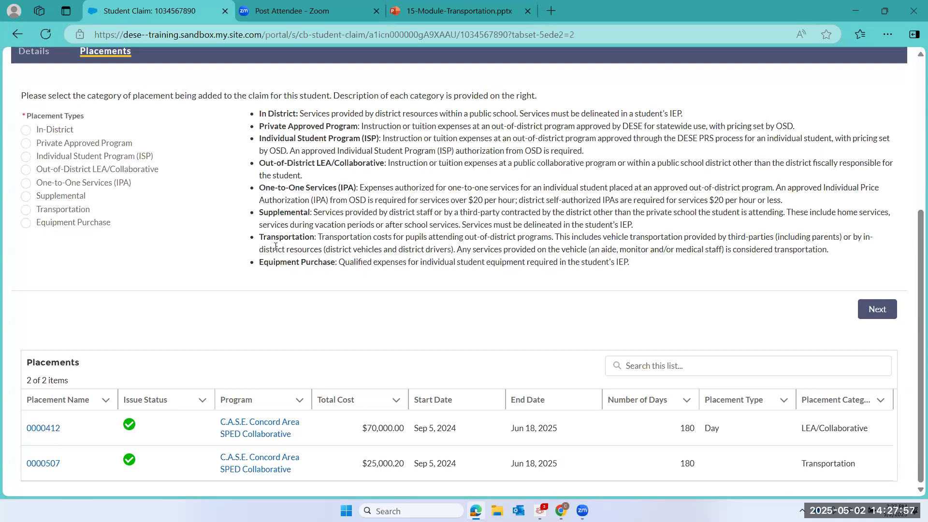
Start another transportation placement and view the choices for who provided the student's transportation
left_click(25, 211)
left_click(872, 311)
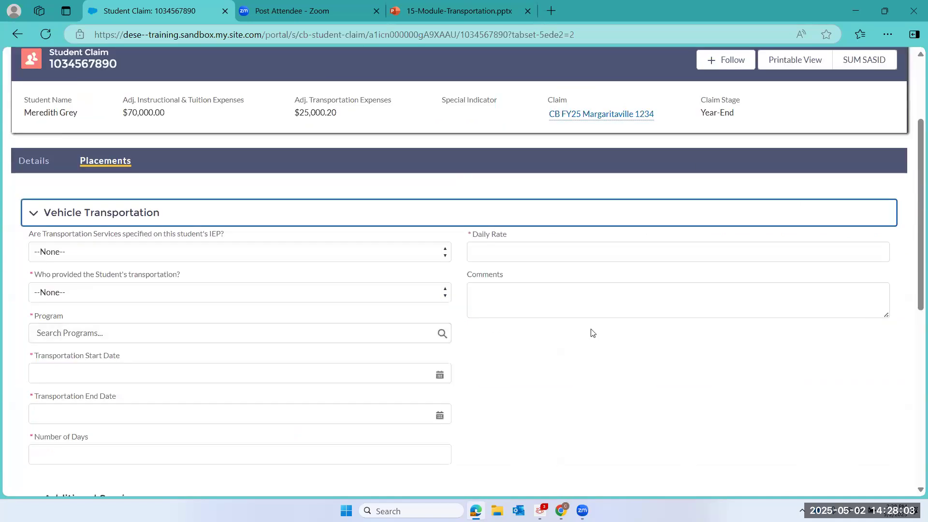
left_click(444, 297)
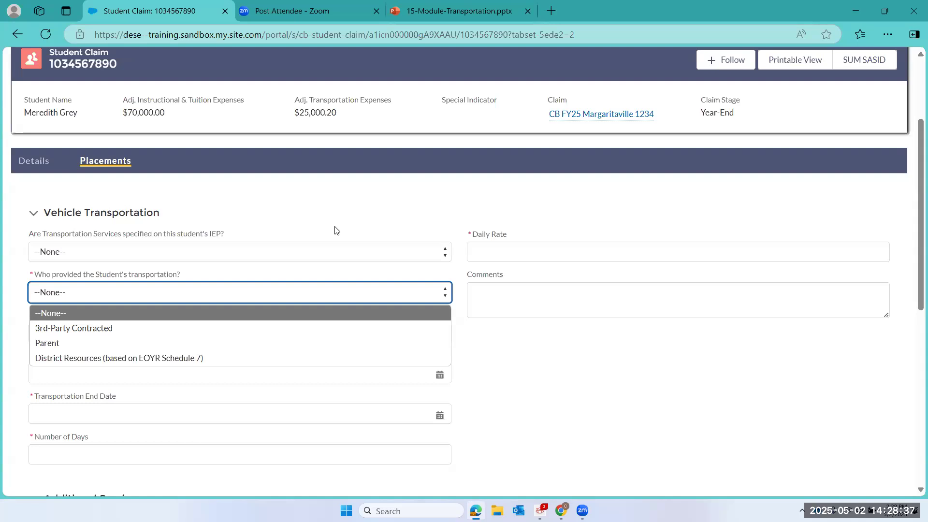
Return to the CB FY25 Margaritaville claim and run the Transportation Days Exceed Instruction report
left_click(585, 115)
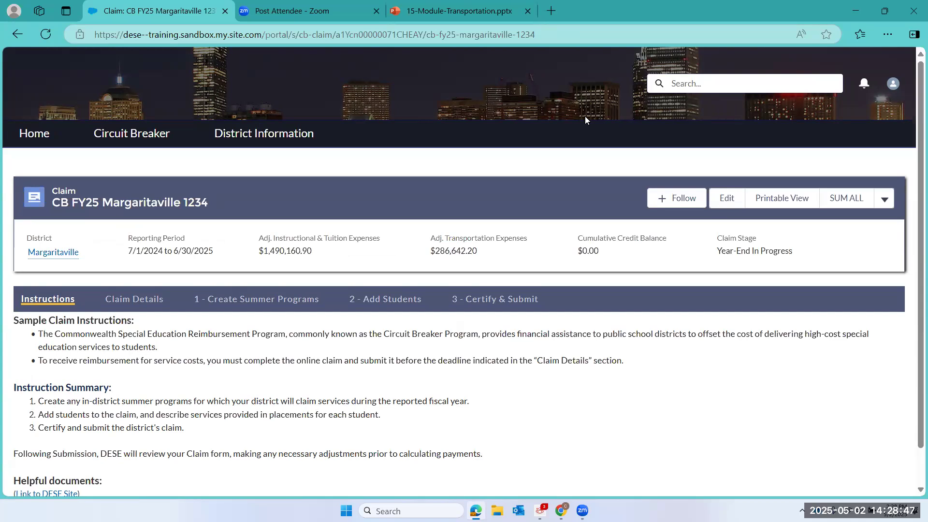
left_click(886, 205)
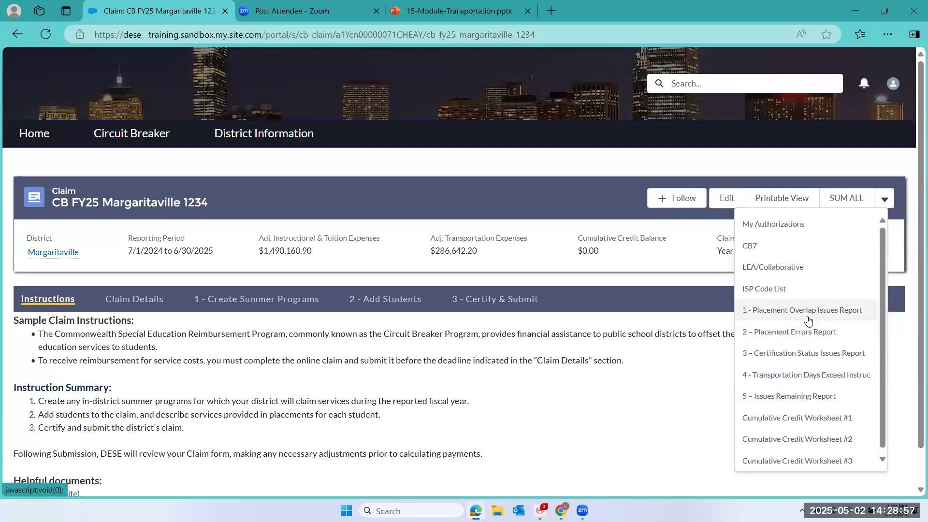
left_click(777, 375)
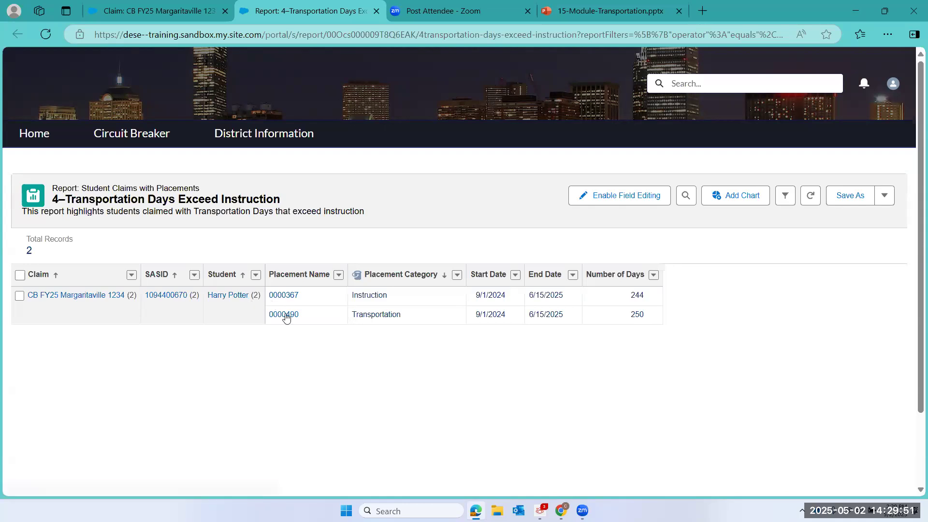
Open the student claim flagged in the report and review its list of placements
left_click(227, 295)
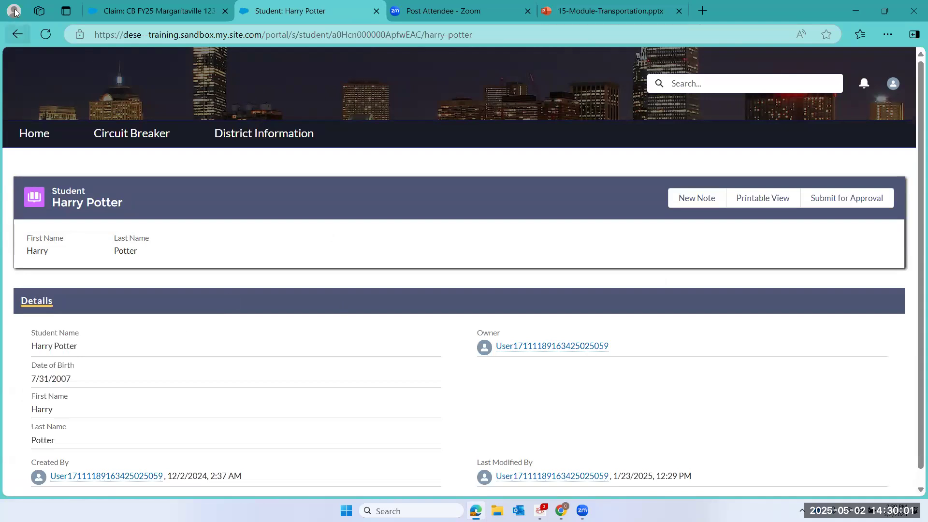
left_click(16, 34)
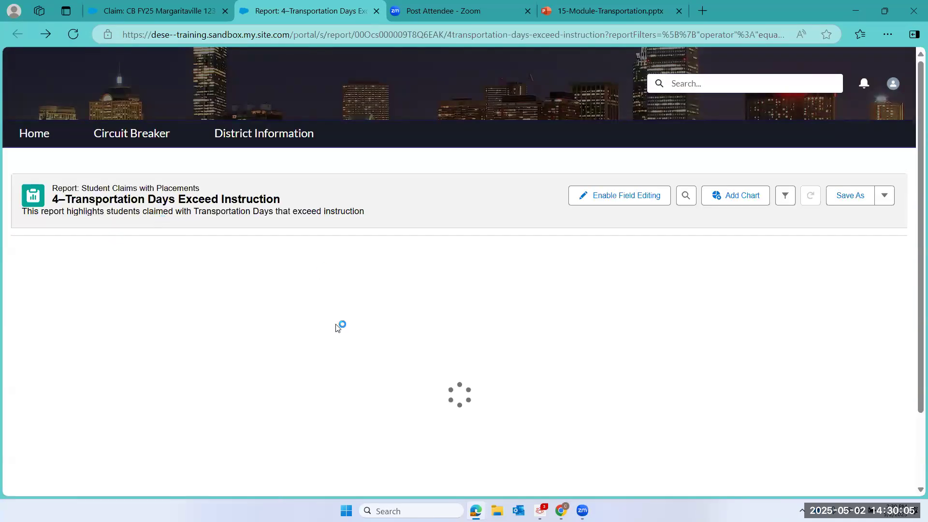
left_click(173, 297)
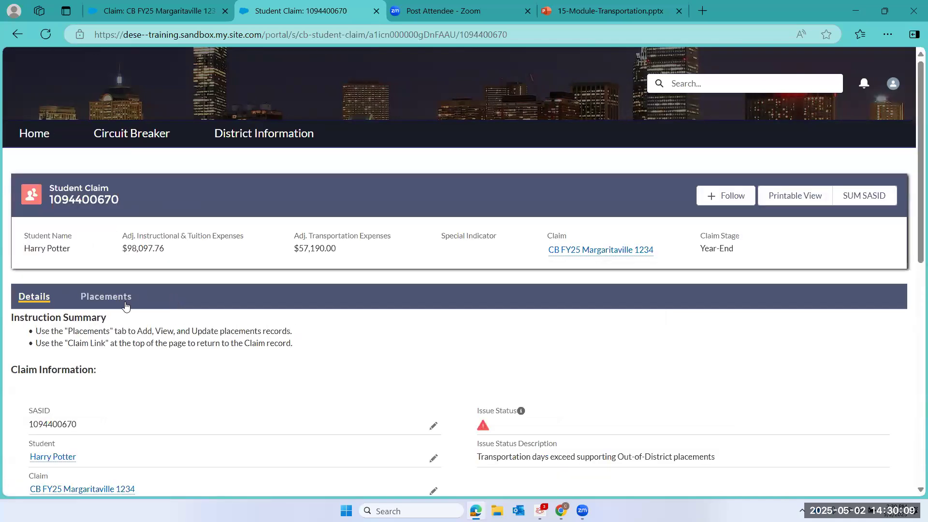
left_click(122, 302)
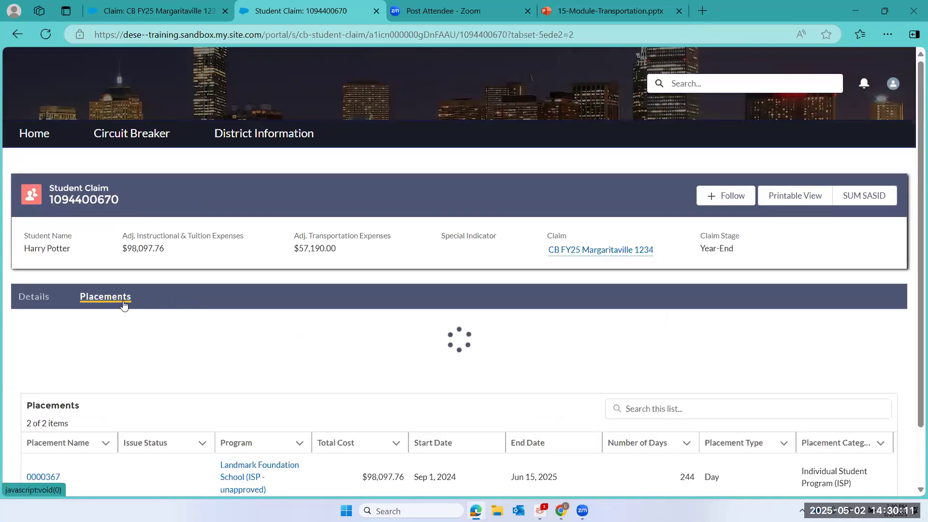
scroll(124, 304, "down", 4)
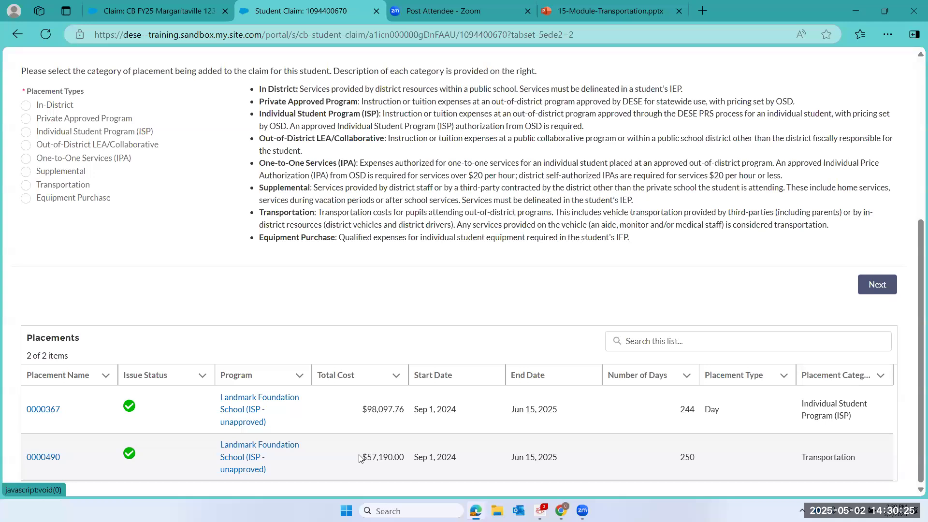
Set the number of days on the student's Landmark Foundation School transportation placement to 244 and save it
left_click(42, 461)
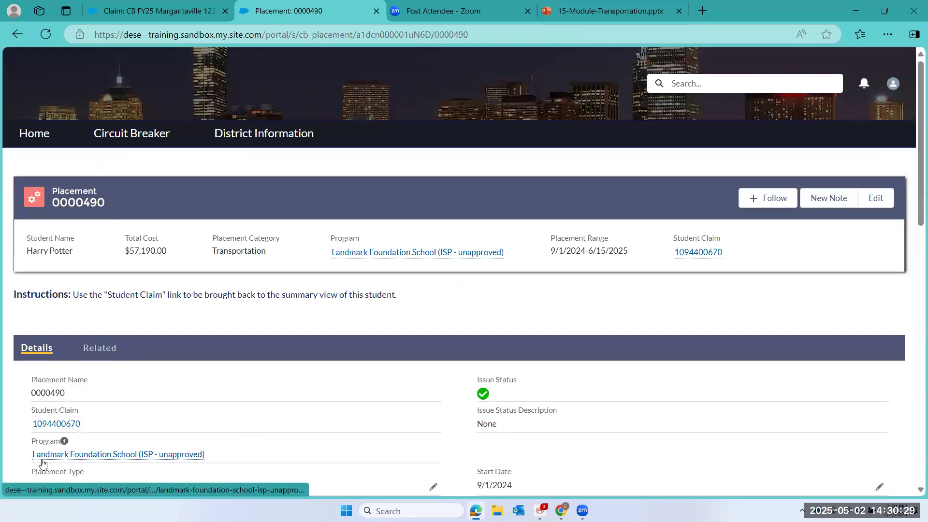
scroll(557, 332, "down", 8)
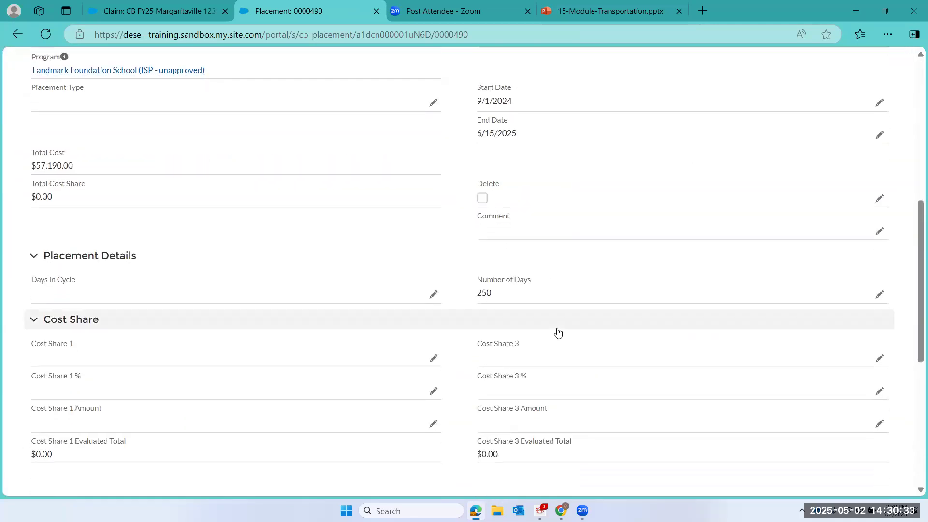
left_click(880, 294)
key("BackSpace")
key("BackSpace")
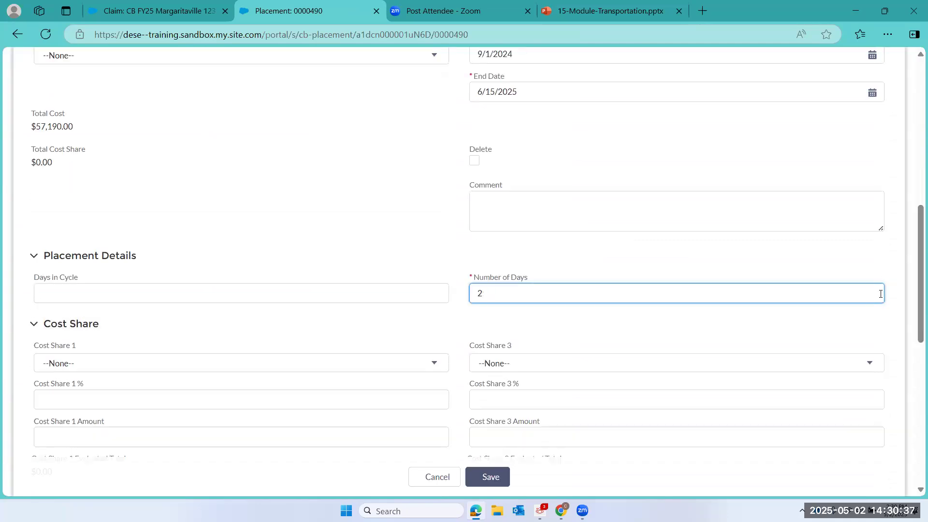
type("44")
left_click(478, 480)
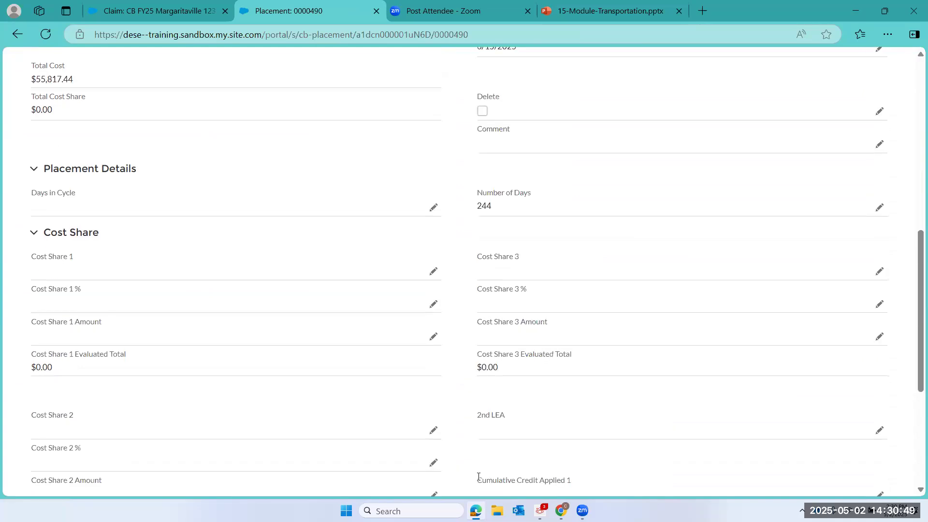
Go back to the student claim and check its issue status and the days listed for both placements
scroll(407, 288, "up", 7)
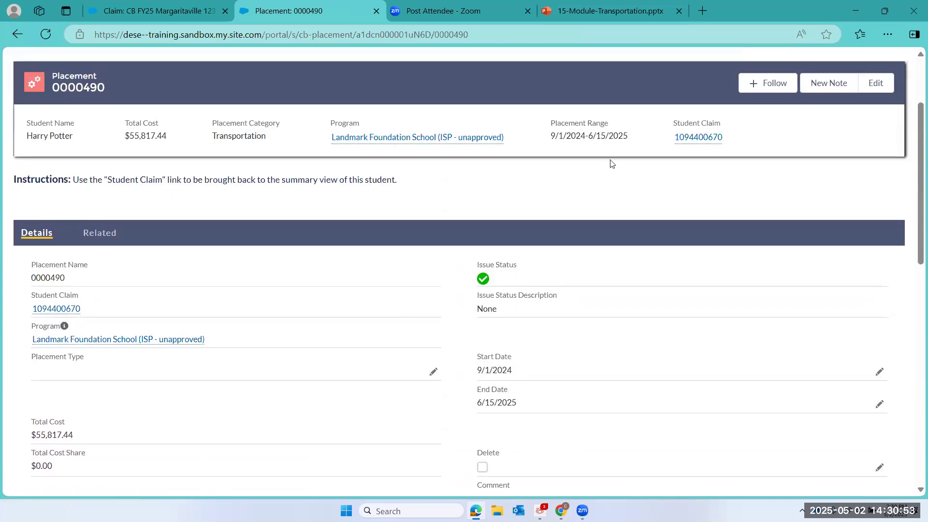
left_click(682, 138)
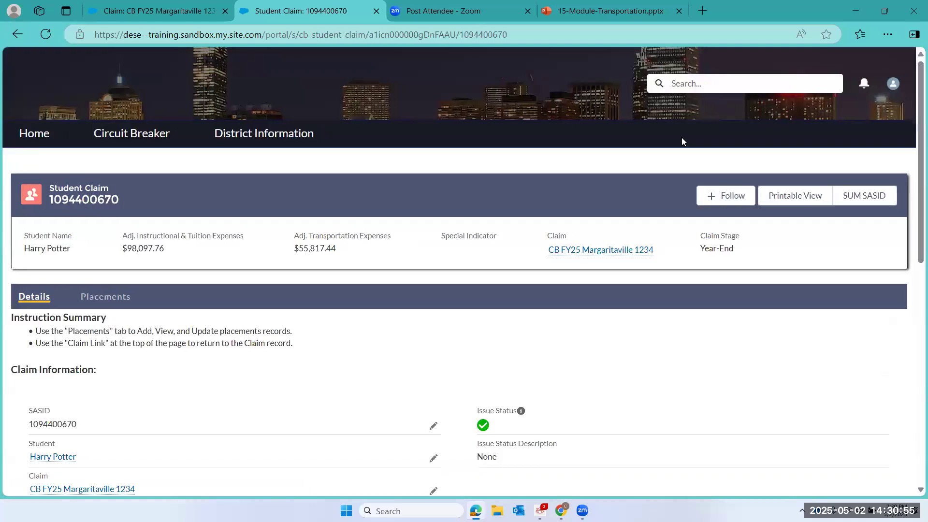
left_click(104, 300)
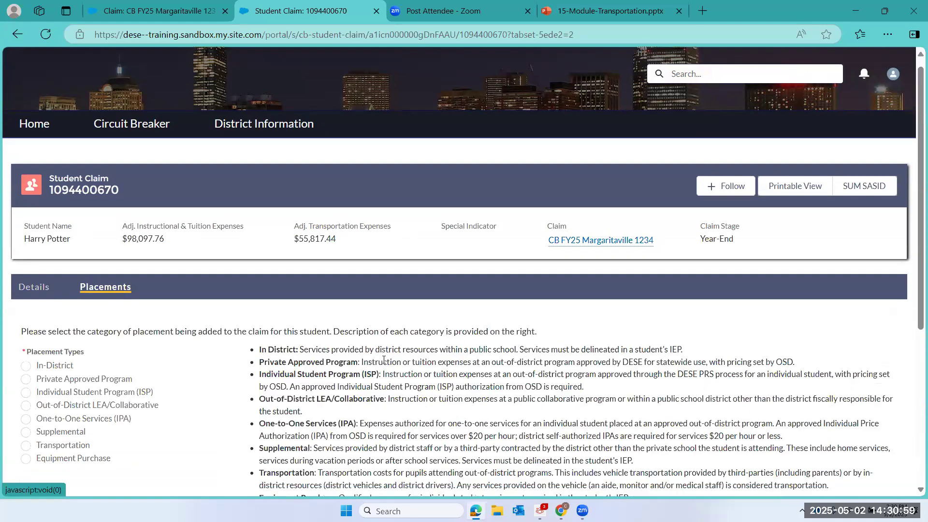
scroll(627, 306, "down", 5)
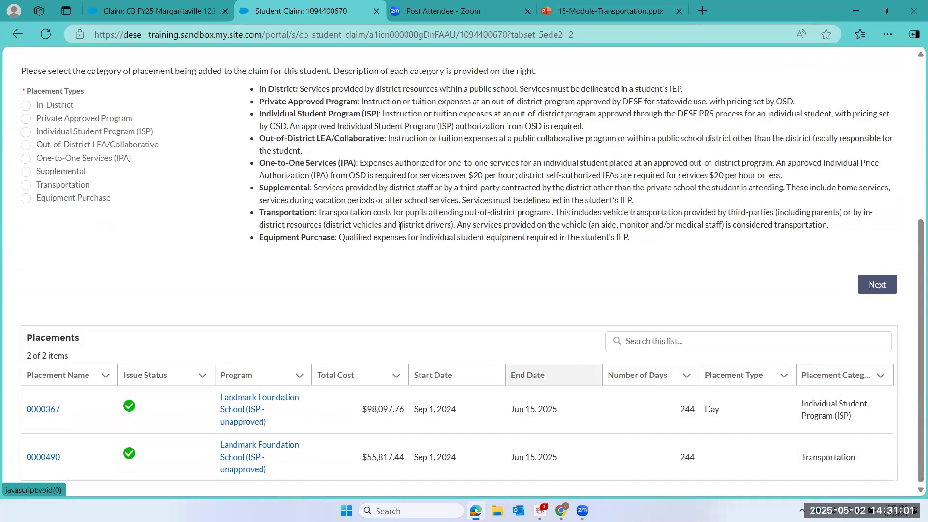
Rerun the Transportation Days Exceed Instruction report from the Margaritaville claim, check it for remaining records, and close it
scroll(569, 143, "up", 5)
left_click(559, 250)
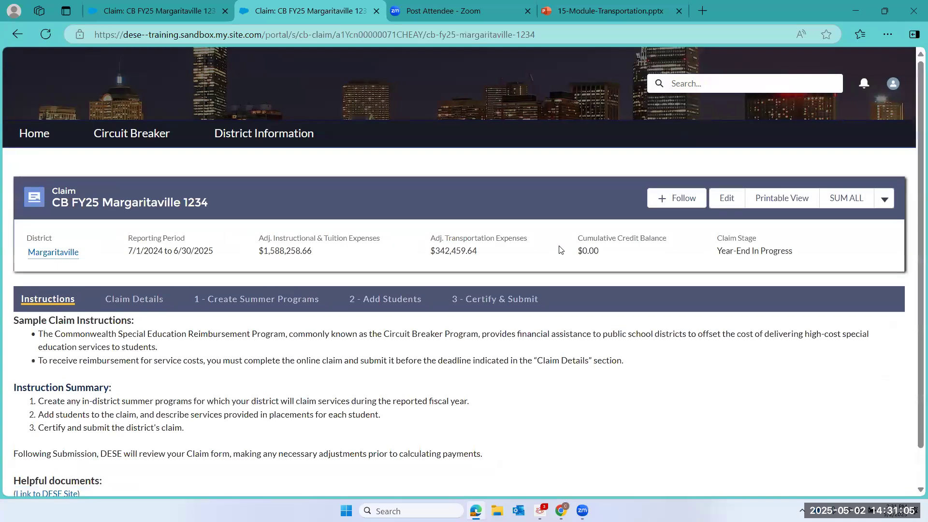
left_click(885, 198)
left_click(772, 375)
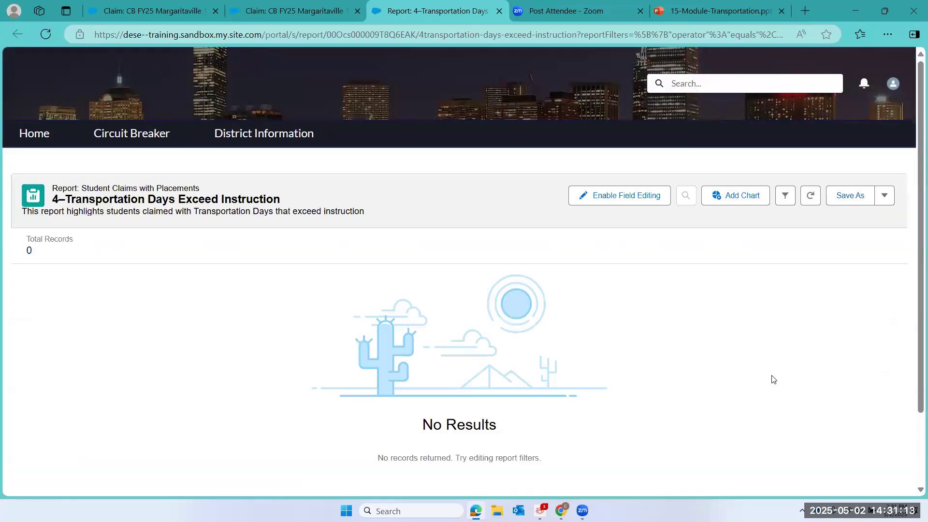
left_click(499, 12)
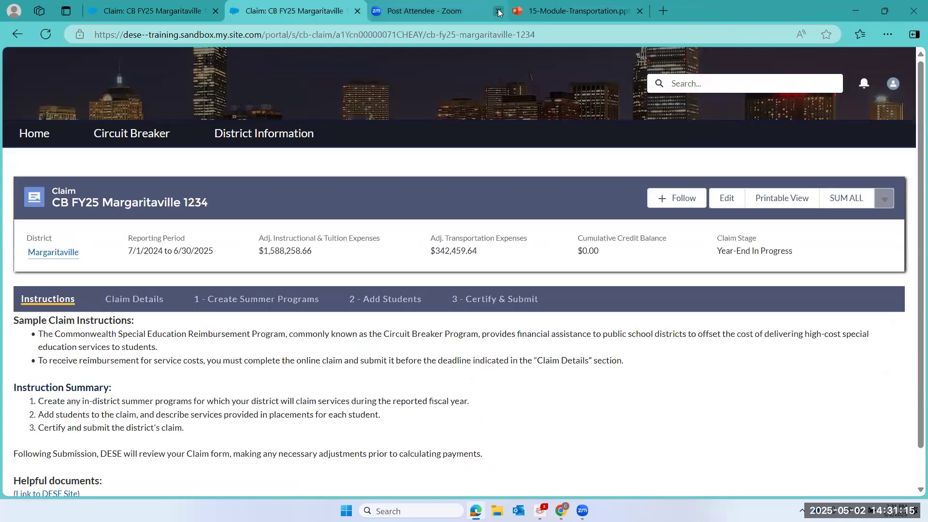